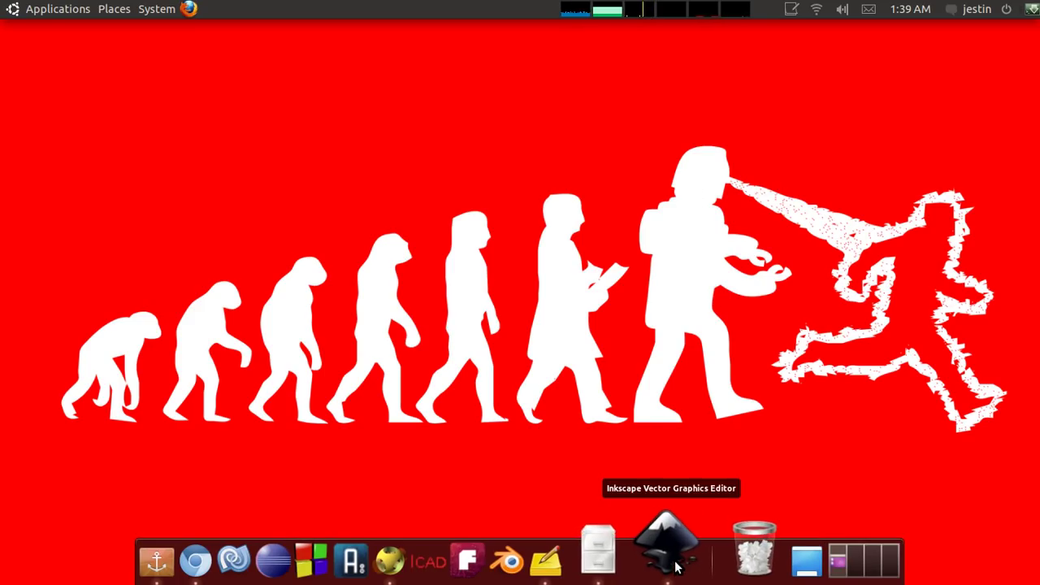
- Launch Inkscape and bring up the Extensions menu to reach Render > Gear
{"action": "left_click", "coordinate": [662, 553]}
{"action": "scroll", "coordinate": [462, 290], "scroll_direction": "up", "scroll_amount": 1}
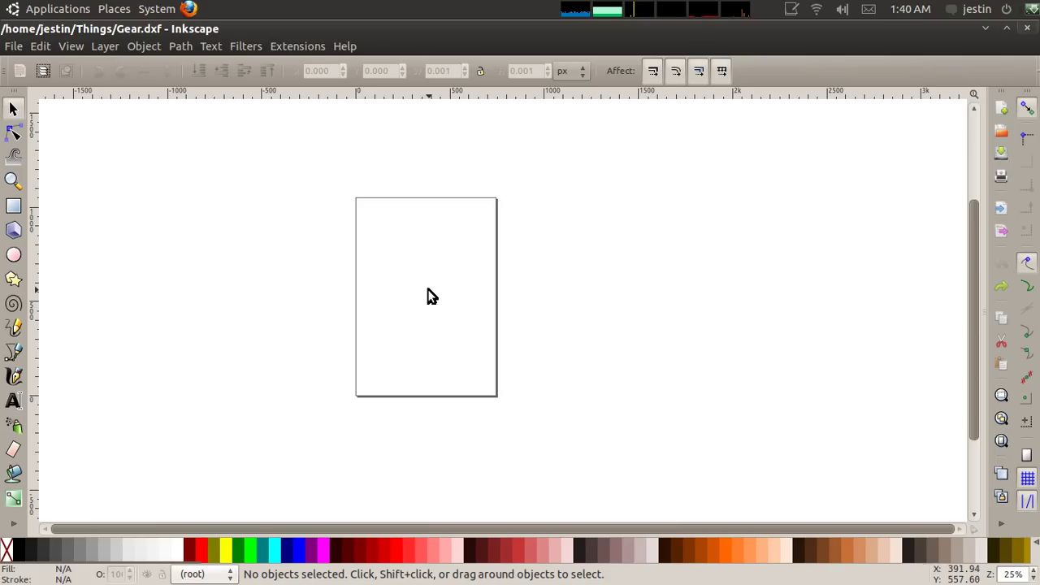
{"action": "left_click", "coordinate": [307, 45]}
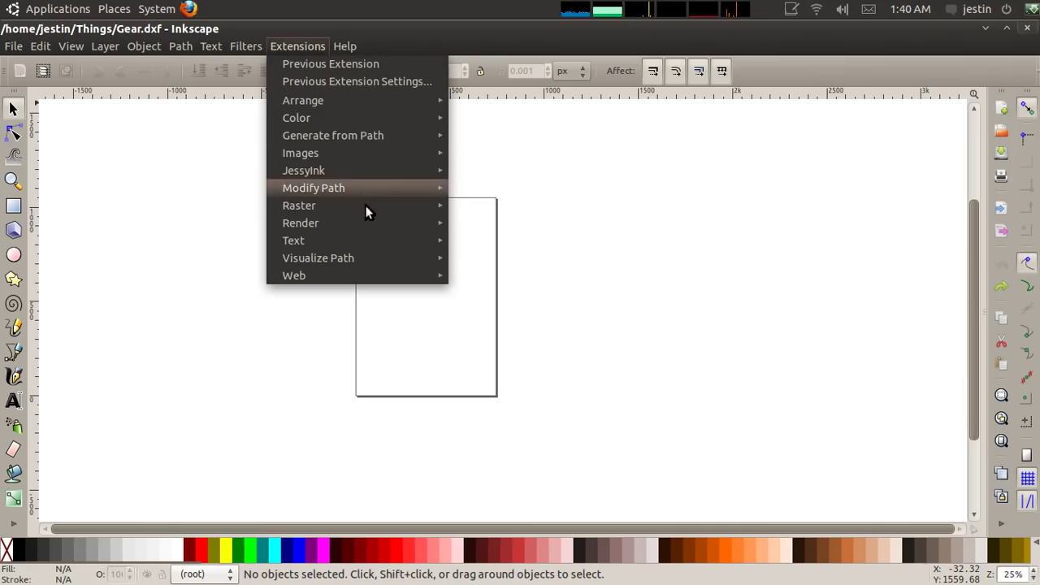
- Generate a 12-tooth gear with 12.0 px circular pitch and 20 pressure angle, then close the dialog
{"action": "mouse_move", "coordinate": [361, 222]}
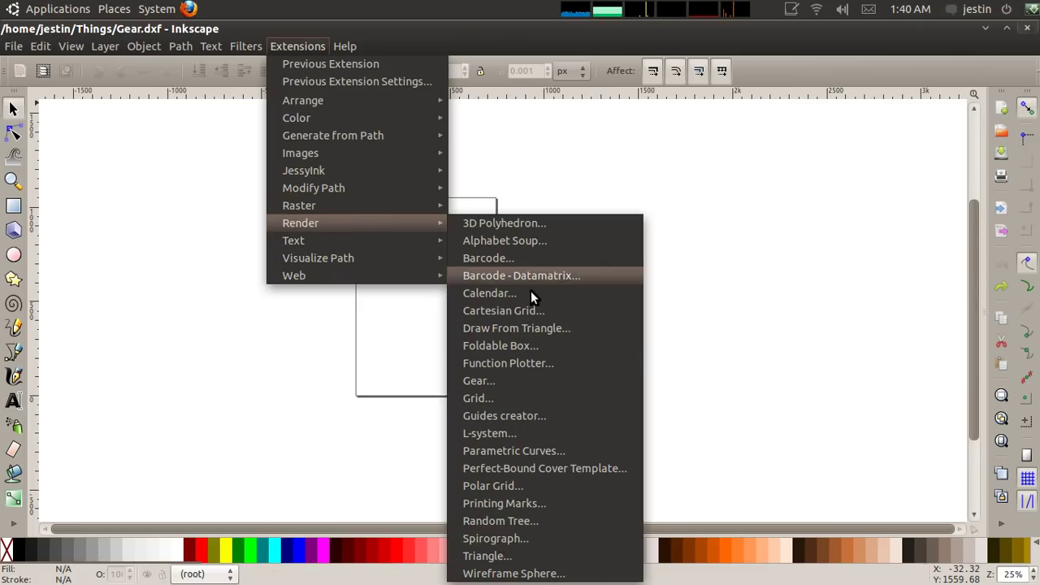
{"action": "left_click", "coordinate": [518, 380]}
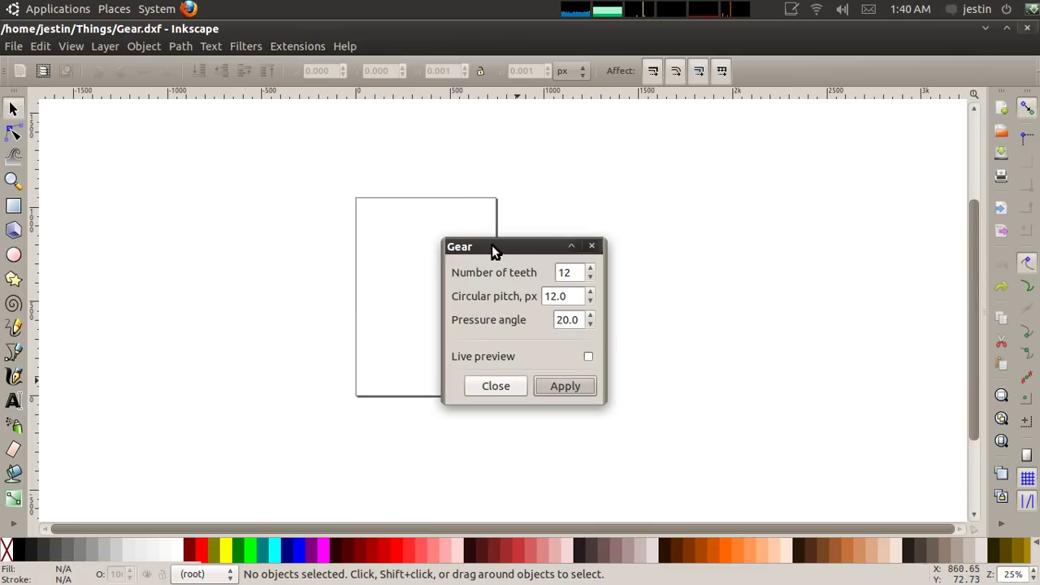
{"action": "left_click_drag", "start_coordinate": [493, 247], "coordinate": [677, 200]}
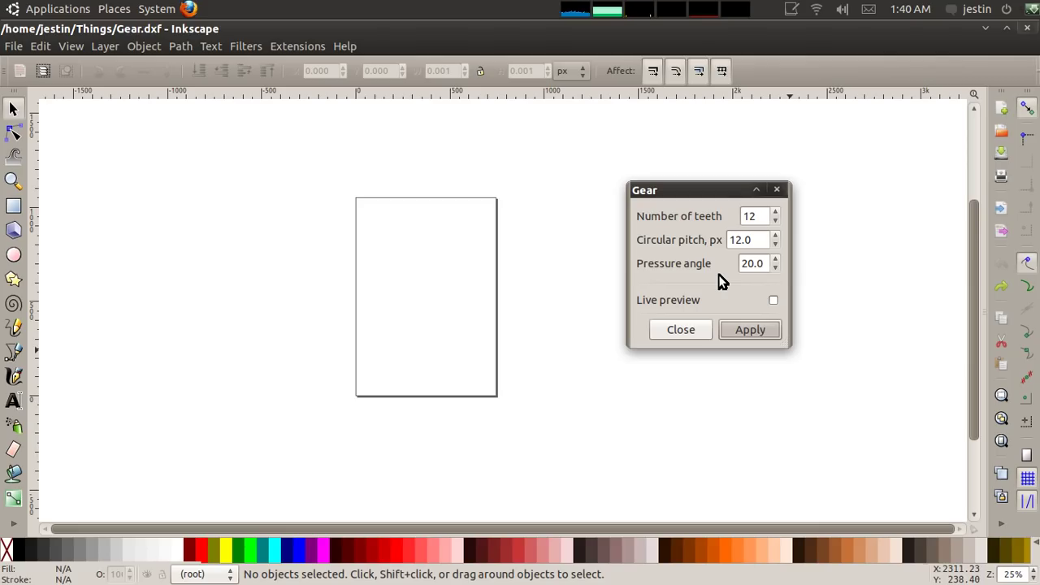
{"action": "left_click", "coordinate": [758, 330]}
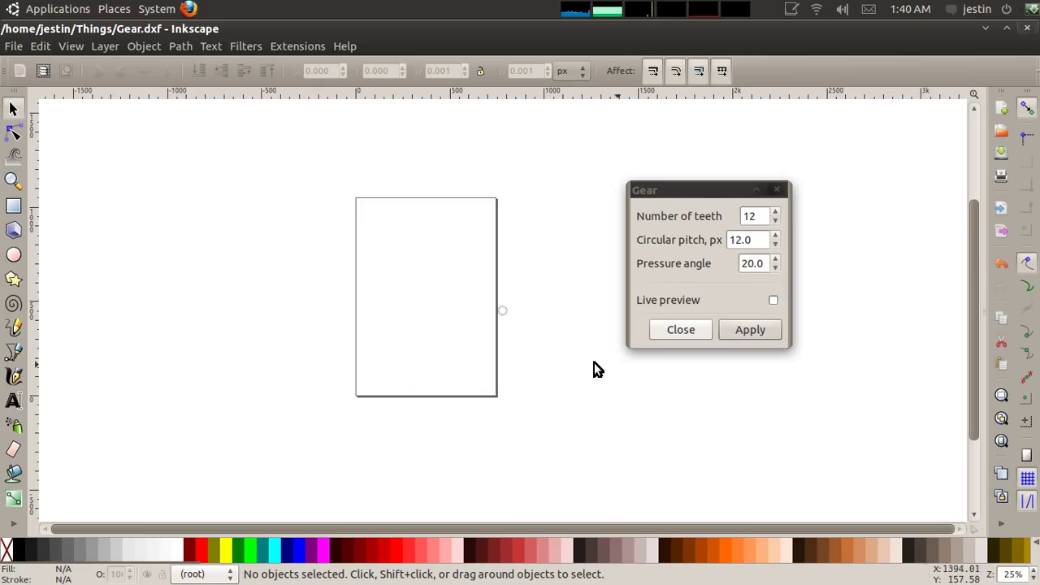
{"action": "left_click", "coordinate": [675, 331]}
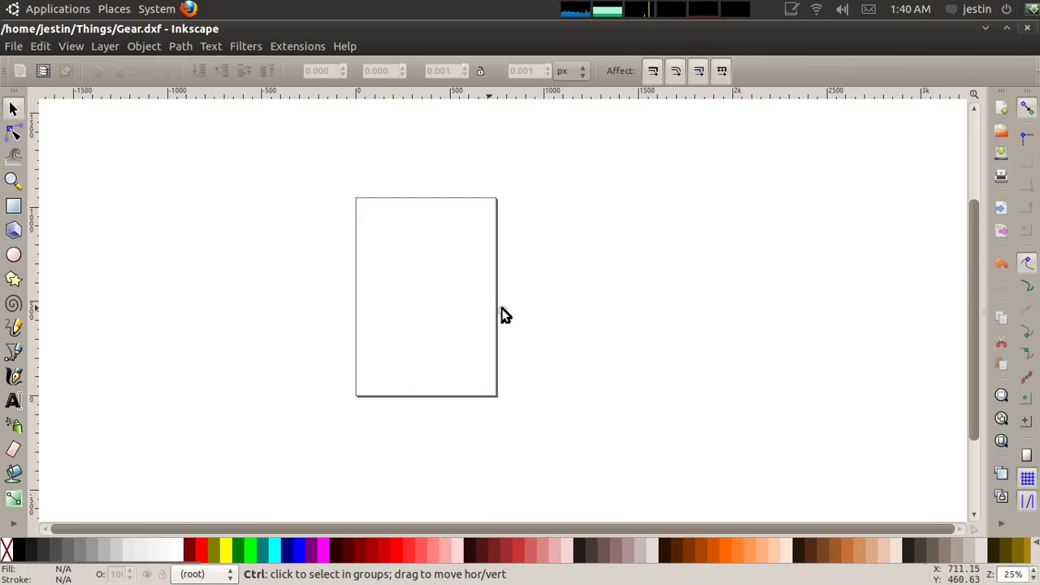
{"action": "scroll", "coordinate": [504, 310], "scroll_direction": "up", "scroll_amount": 7, "text": "ctrl"}
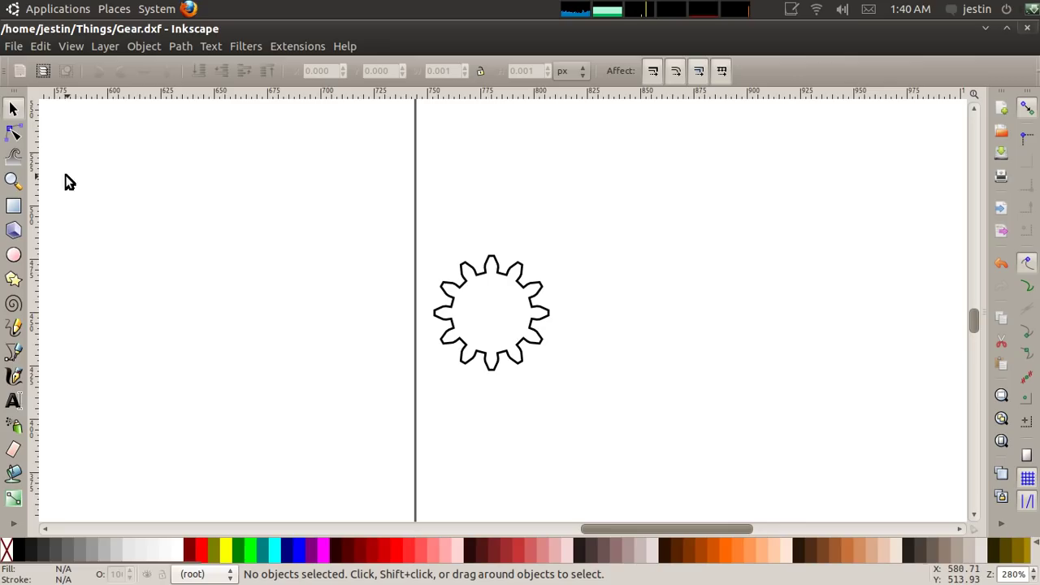
- Save the drawing as Gear.dxf in Things using the Desktop Cutting Plotter (R13) DXF type
{"action": "left_click", "coordinate": [13, 46]}
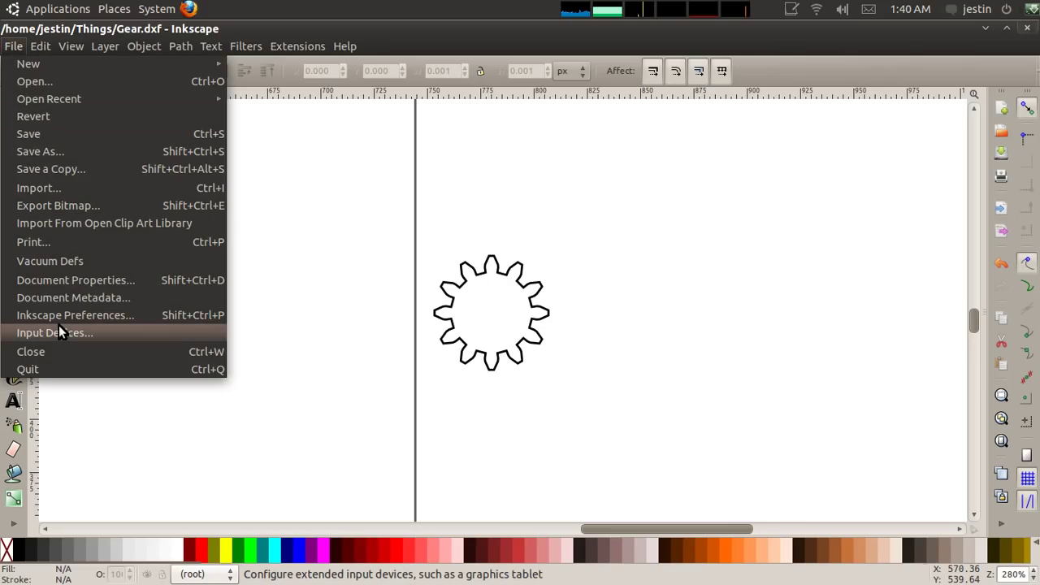
{"action": "left_click", "coordinate": [47, 149]}
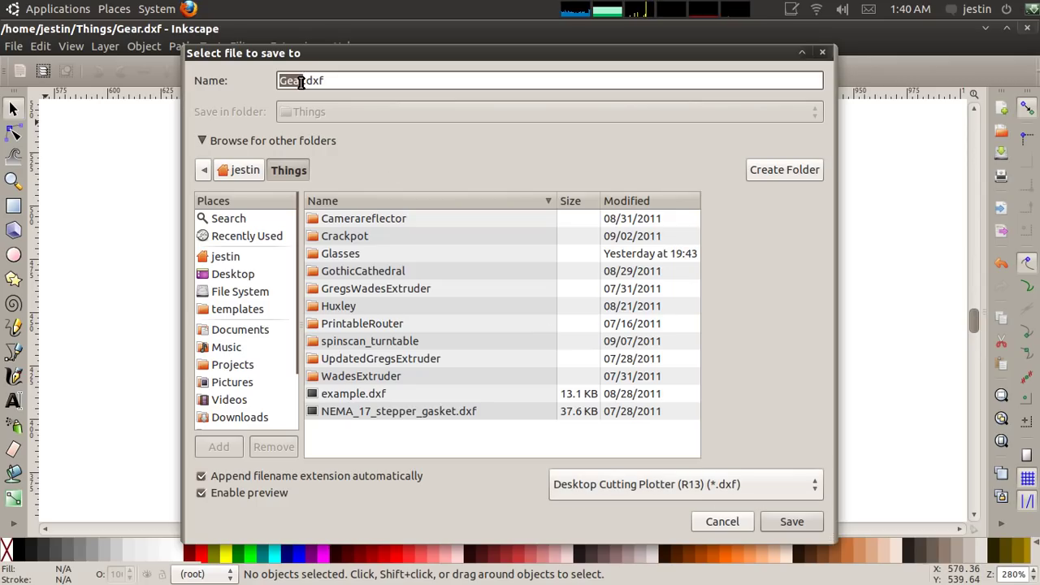
{"action": "left_click", "coordinate": [792, 522]}
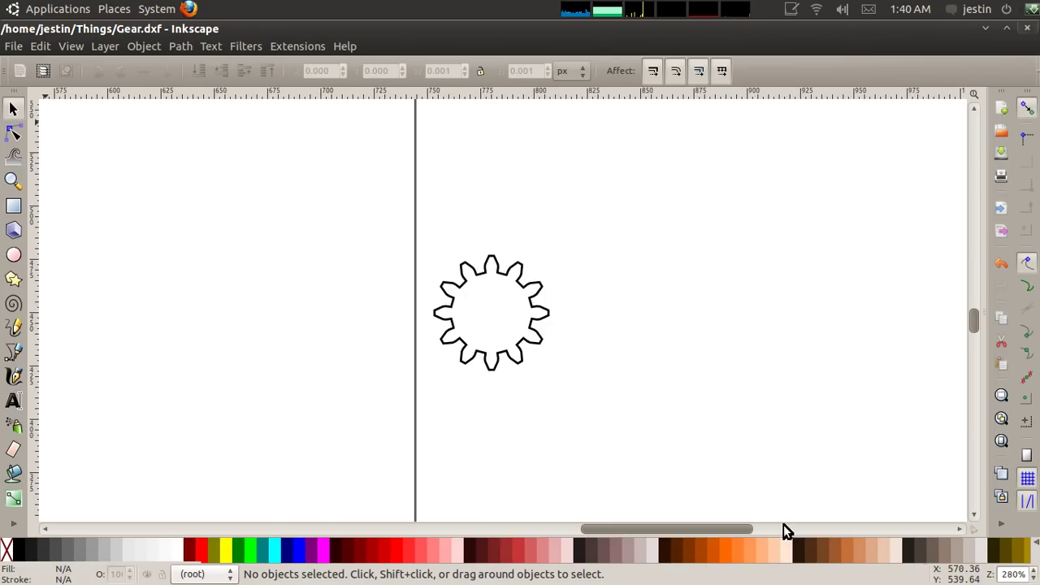
- Accept the DXF export options and launch LibreCAD with a blank drawing
{"action": "left_click", "coordinate": [665, 408]}
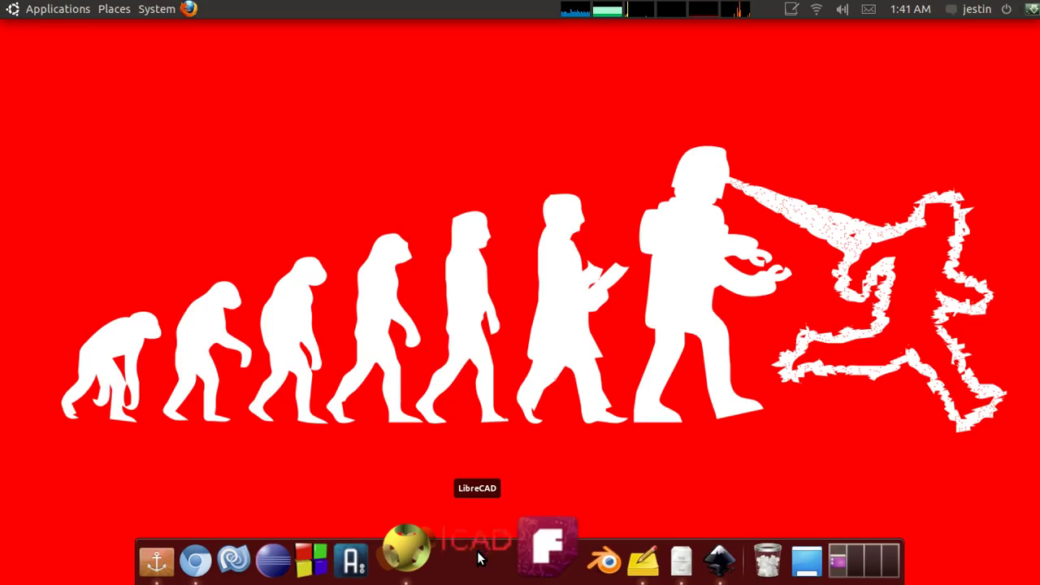
{"action": "left_click", "coordinate": [478, 553]}
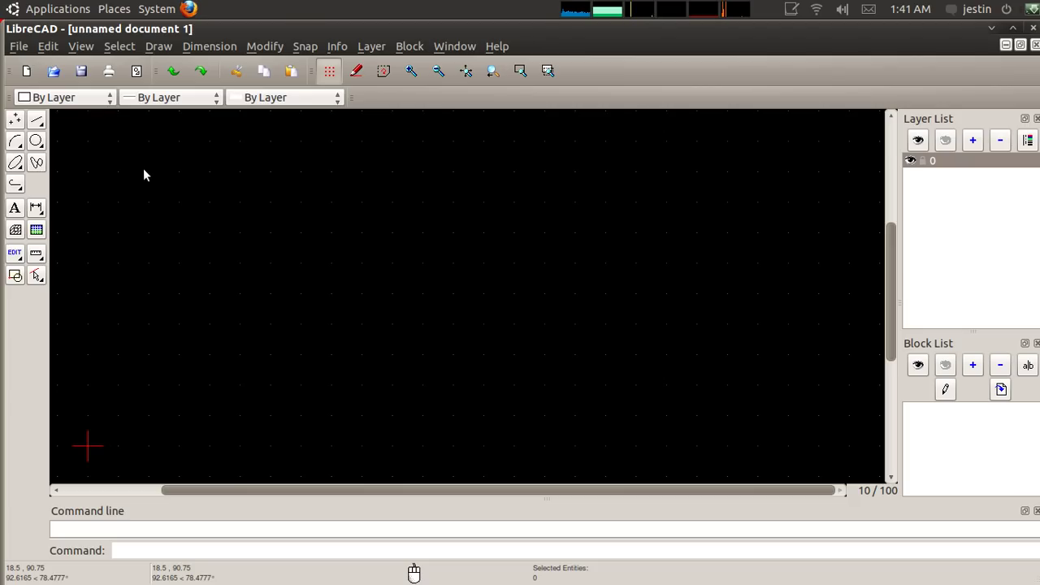
- Open Gear.dxf from the Things folder in LibreCAD
{"action": "left_click", "coordinate": [18, 46]}
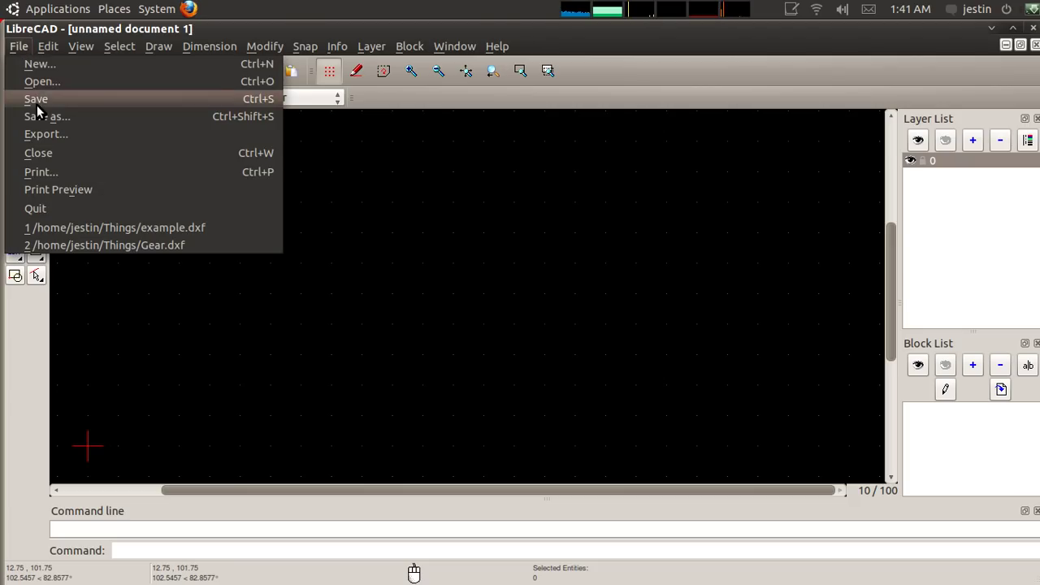
{"action": "left_click", "coordinate": [39, 83]}
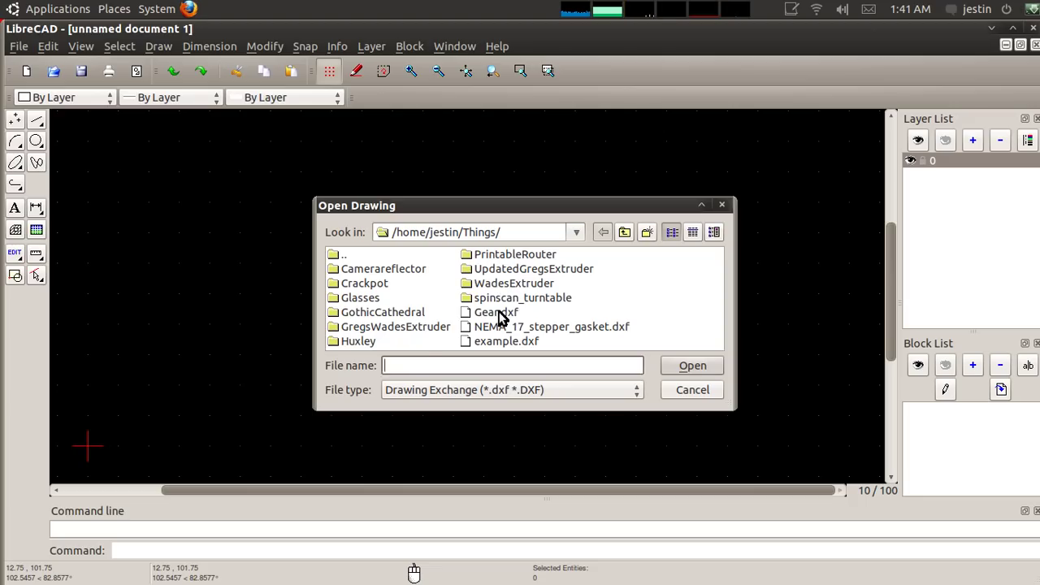
{"action": "left_click", "coordinate": [496, 312]}
{"action": "left_click", "coordinate": [691, 366]}
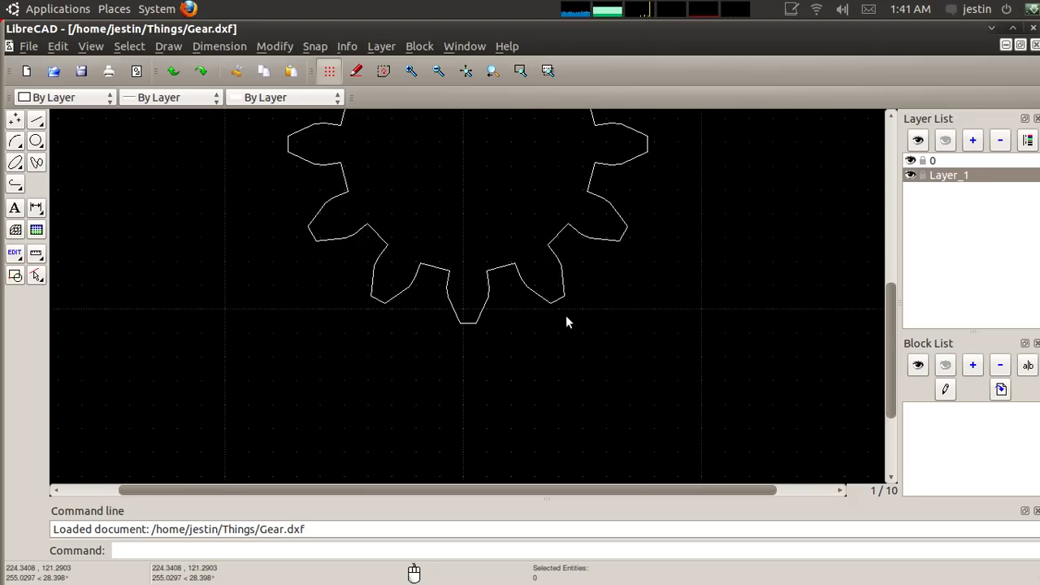
- Zoom out and pan to locate the origin marker, far away from the gear
{"action": "scroll", "coordinate": [546, 289], "scroll_direction": "down", "scroll_amount": 10}
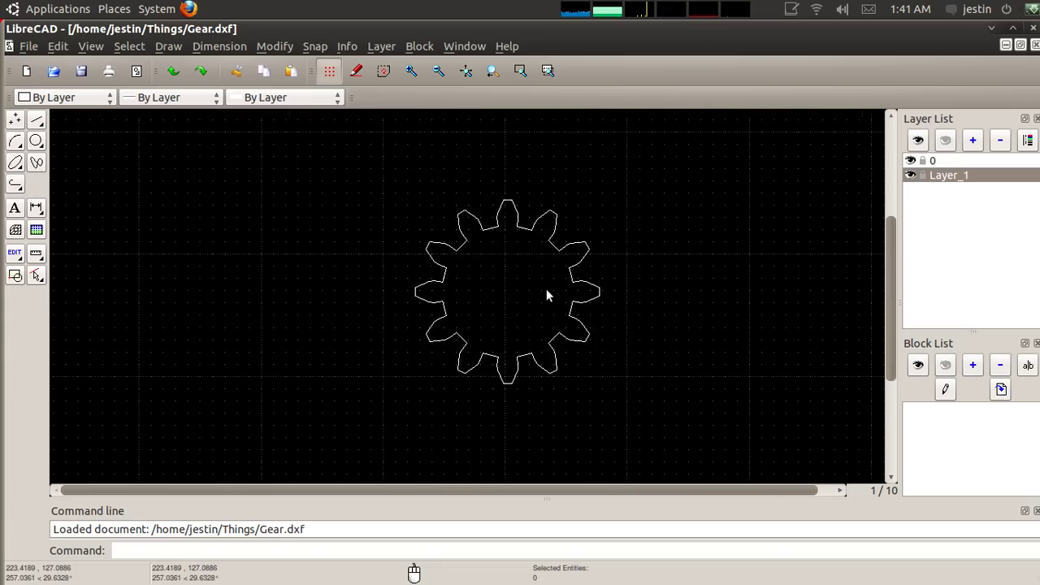
{"action": "middle_click_drag", "start_coordinate": [548, 307], "coordinate": [592, 274]}
{"action": "scroll", "coordinate": [592, 274], "scroll_direction": "down", "scroll_amount": 2}
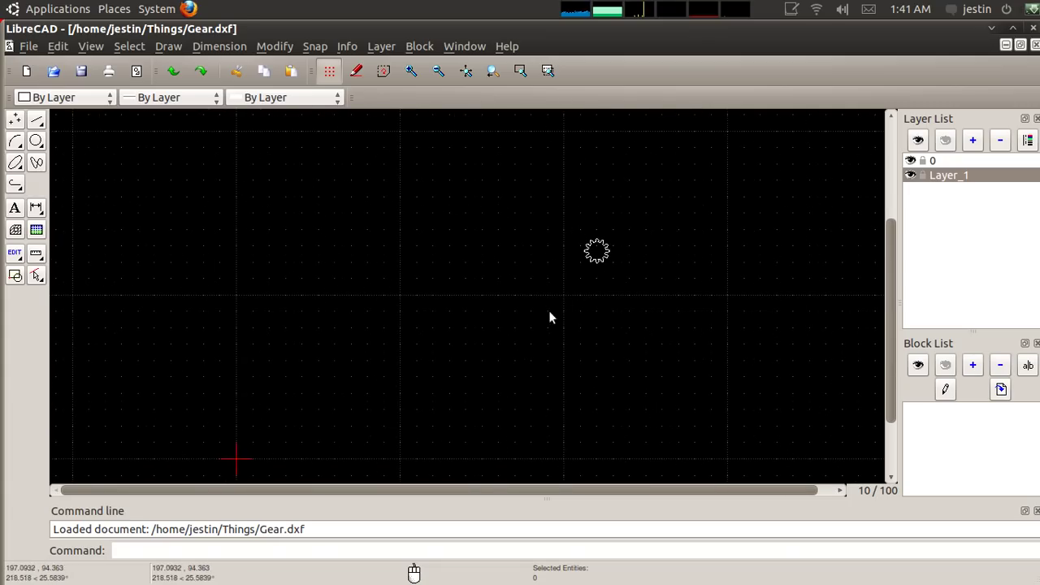
{"action": "mouse_move", "coordinate": [550, 314]}
{"action": "middle_mouse_down"}
{"action": "mouse_move", "coordinate": [564, 288]}
{"action": "mouse_move", "coordinate": [546, 302]}
{"action": "middle_mouse_up"}
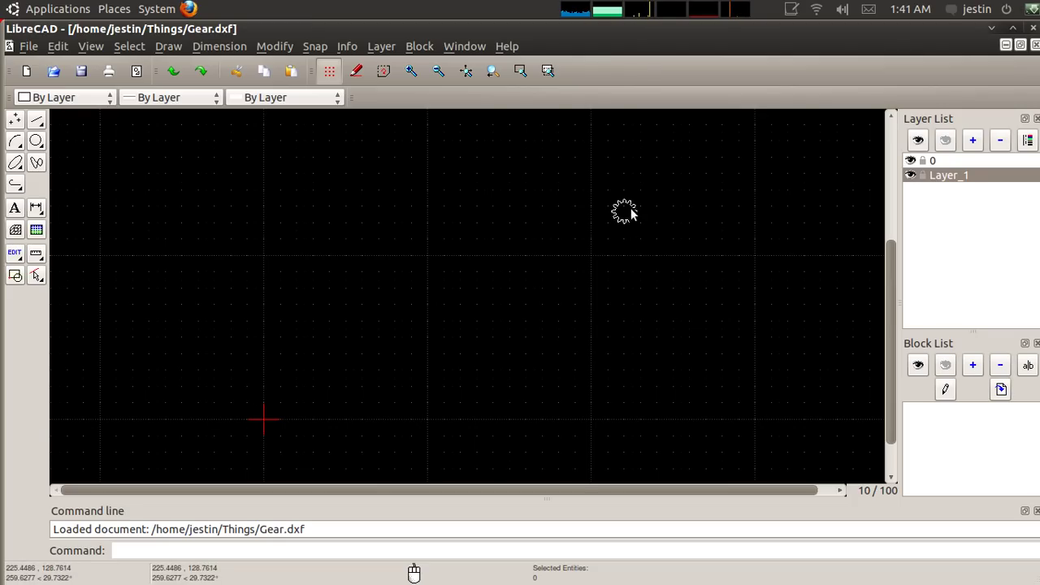
{"action": "scroll", "coordinate": [632, 215], "scroll_direction": "up", "scroll_amount": 1}
{"action": "scroll", "coordinate": [629, 216], "scroll_direction": "up", "scroll_amount": 1}
{"action": "scroll", "coordinate": [626, 290], "scroll_direction": "up", "scroll_amount": 8}
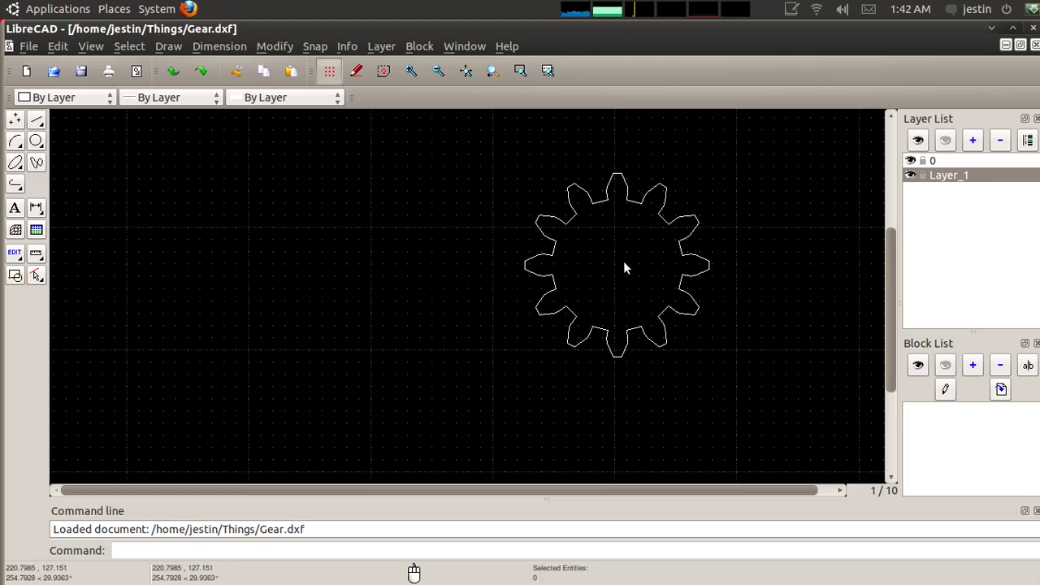
- Make layer 0 the active drawing layer and centre the gear in view
{"action": "left_click", "coordinate": [937, 162]}
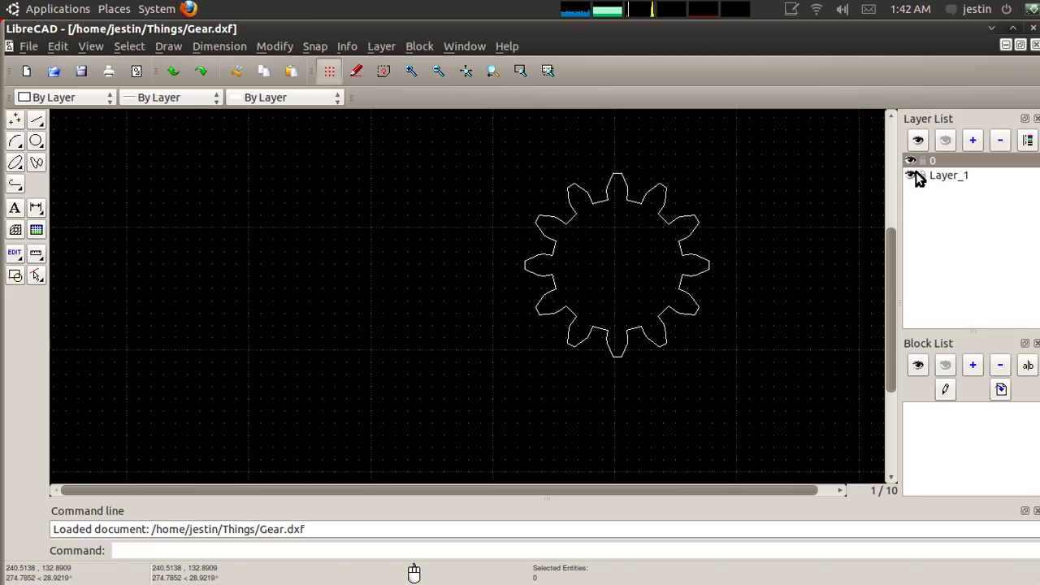
{"action": "left_click", "coordinate": [912, 177]}
{"action": "left_click", "coordinate": [919, 162]}
{"action": "middle_click_drag", "start_coordinate": [647, 253], "coordinate": [543, 271]}
- Start a two-point line with snapping to object endpoints enabled
{"action": "left_click", "coordinate": [36, 119]}
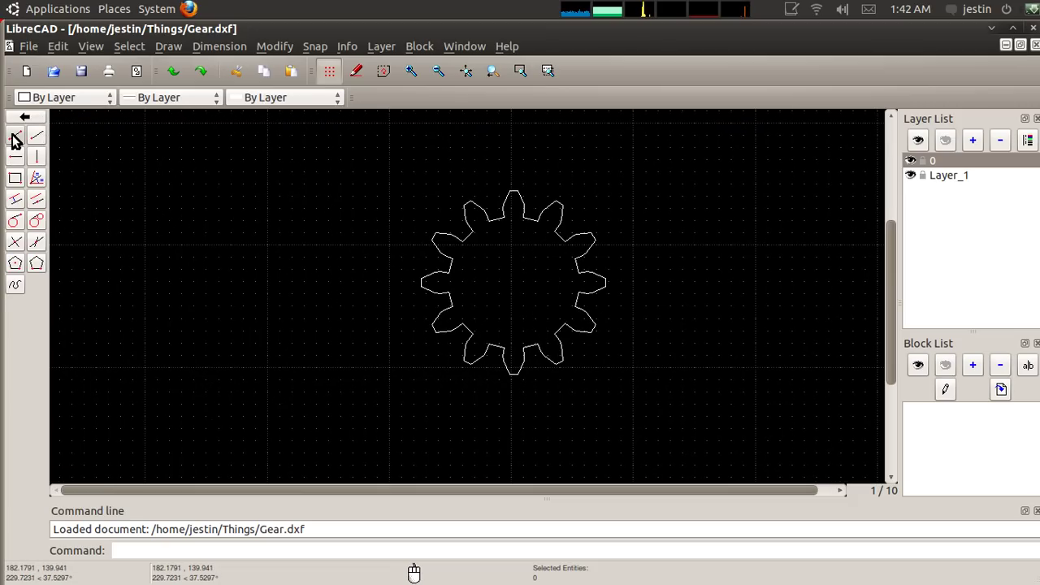
{"action": "left_click", "coordinate": [13, 138]}
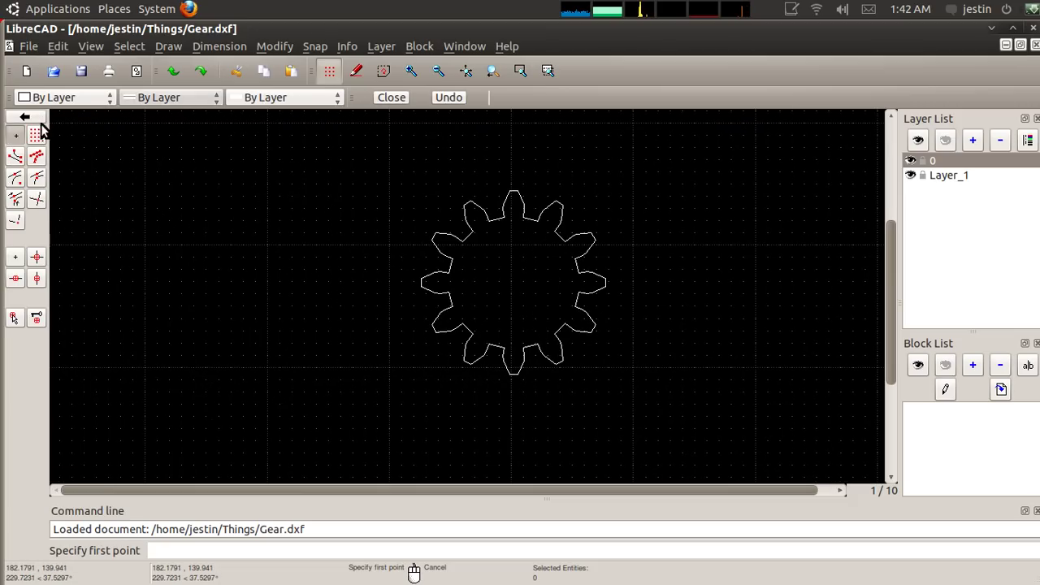
{"action": "left_click", "coordinate": [324, 45]}
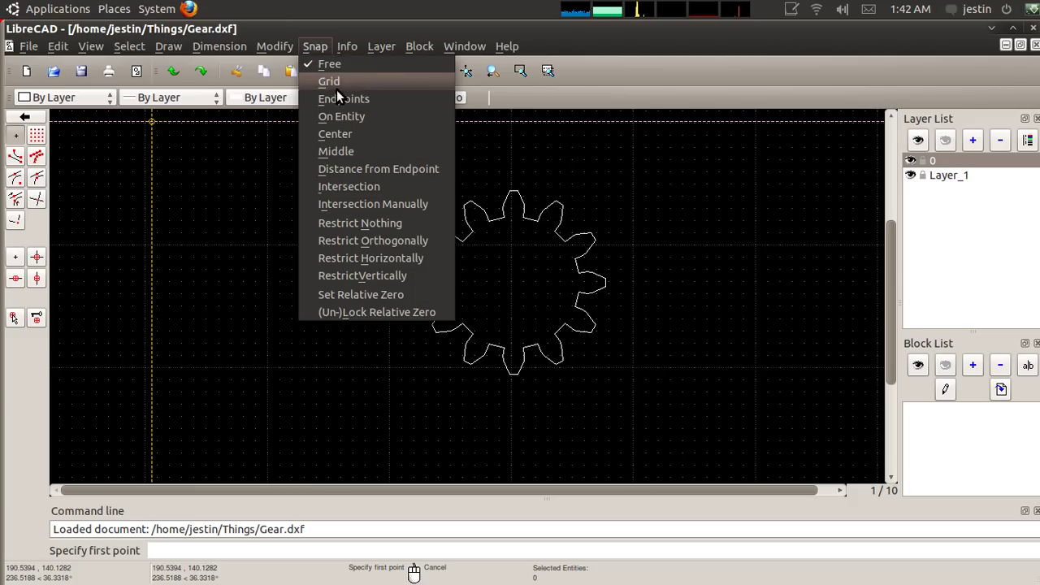
{"action": "left_click", "coordinate": [342, 99]}
{"action": "scroll", "coordinate": [488, 228], "scroll_direction": "up", "scroll_amount": 5}
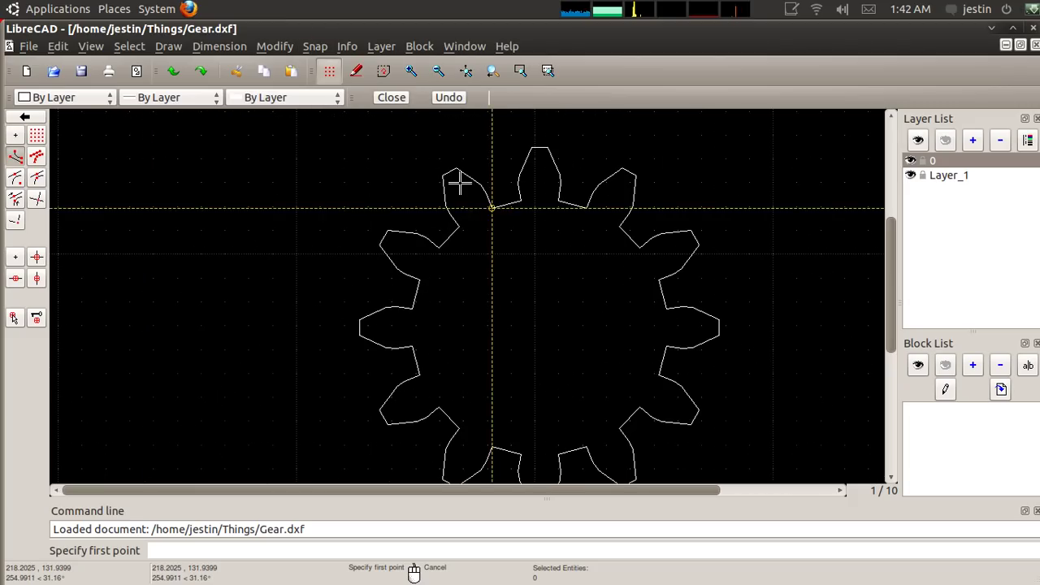
{"action": "scroll", "coordinate": [457, 172], "scroll_direction": "down", "scroll_amount": 1}
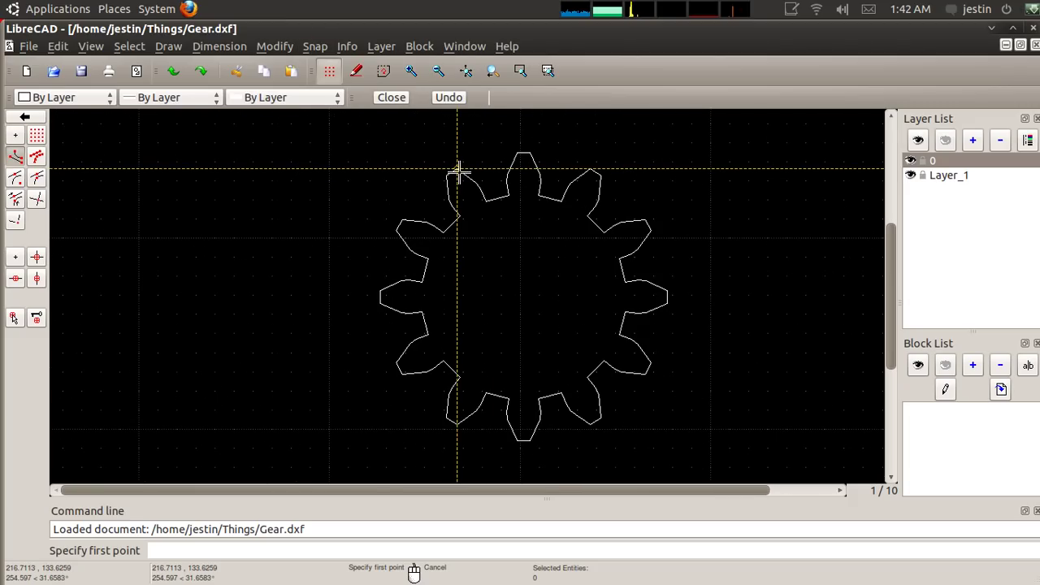
- Draw two diagonal lines joining opposite tooth corners across the gear's centre
{"action": "left_click", "coordinate": [458, 171]}
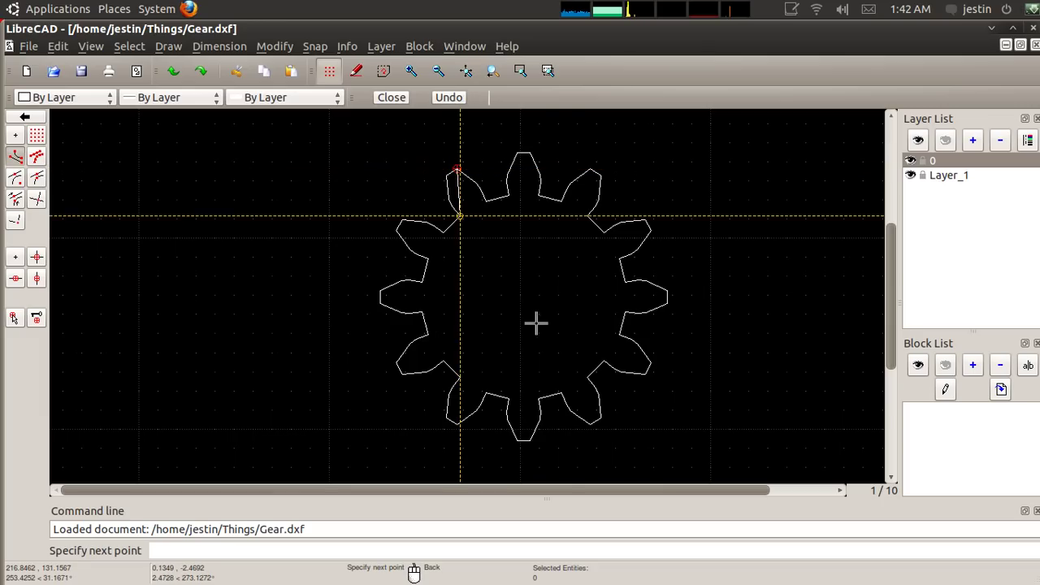
{"action": "left_click", "coordinate": [589, 424]}
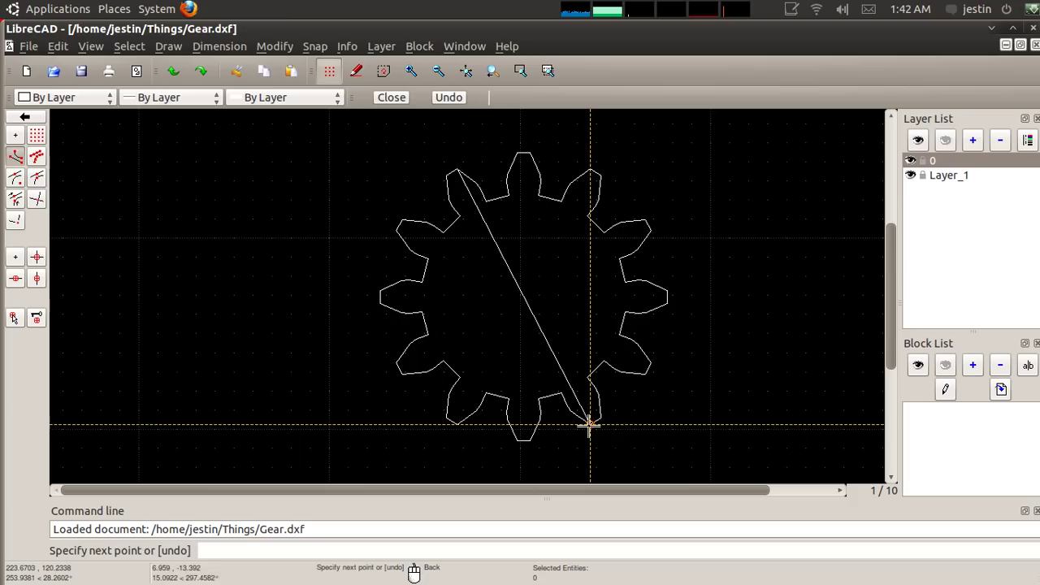
{"action": "right_click", "coordinate": [670, 412]}
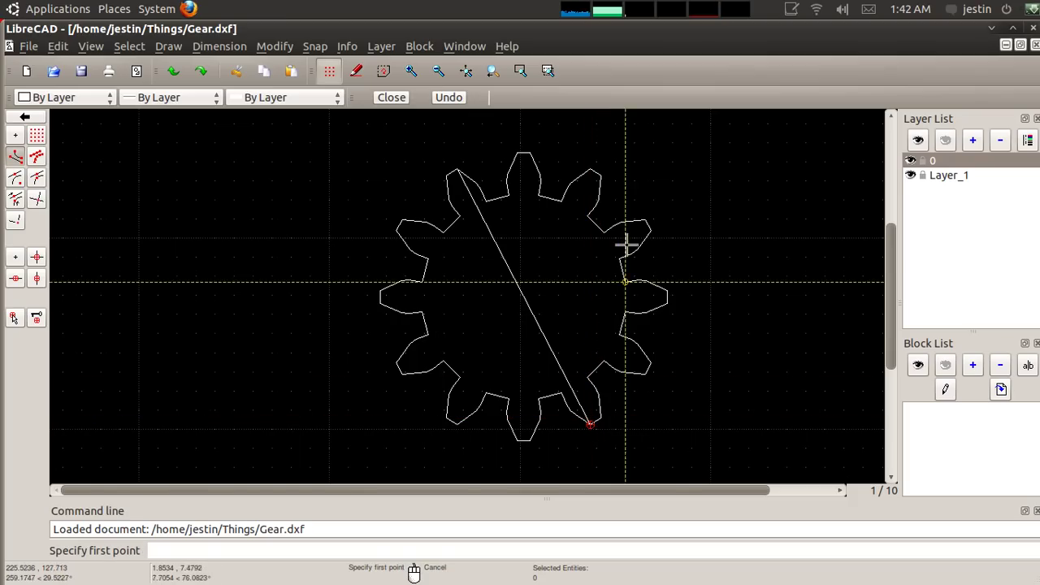
{"action": "left_click", "coordinate": [651, 232]}
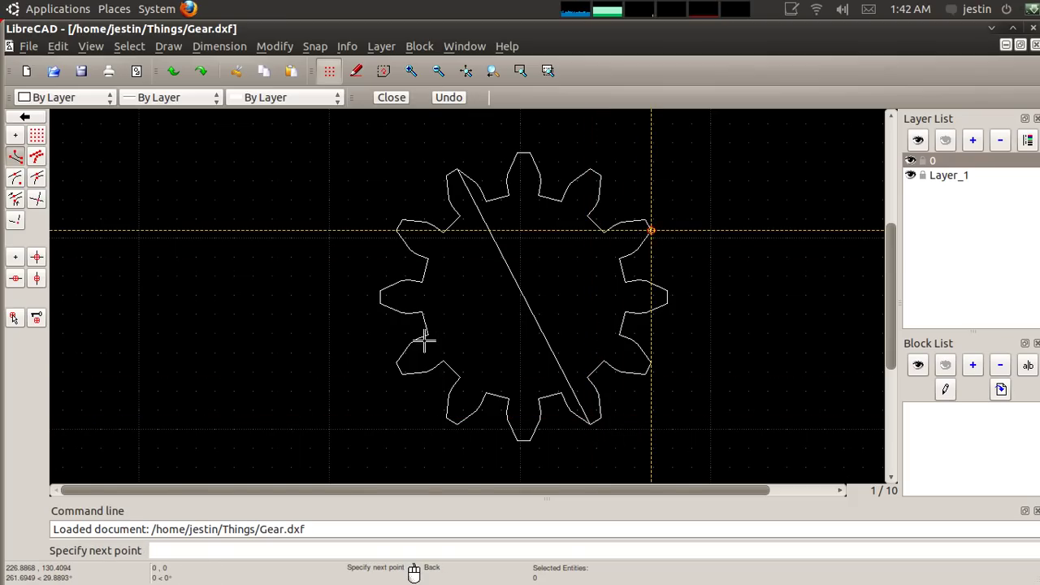
{"action": "left_click", "coordinate": [397, 363]}
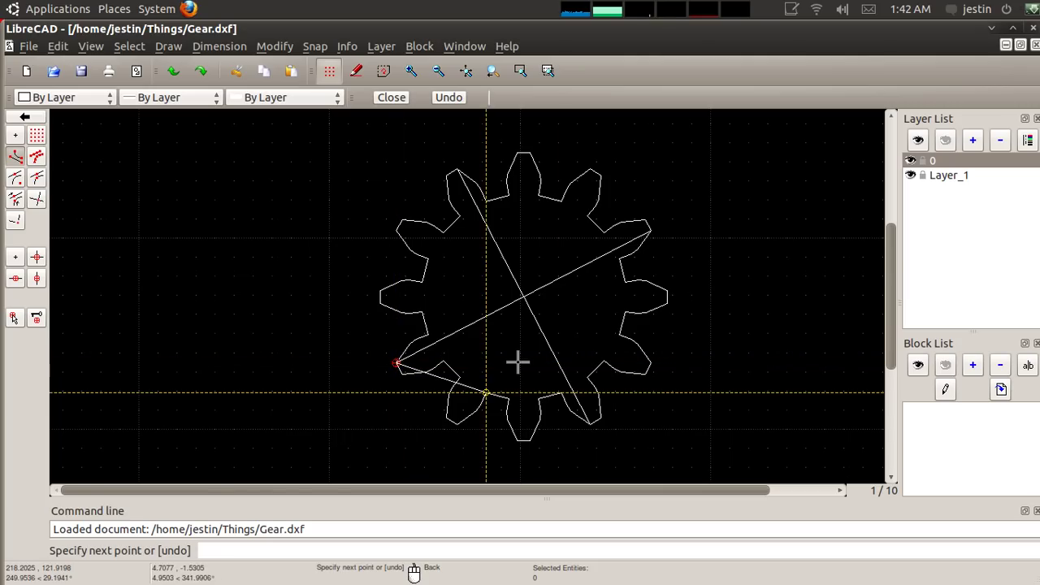
{"action": "right_click", "coordinate": [553, 351]}
{"action": "scroll", "coordinate": [708, 284], "scroll_direction": "down", "scroll_amount": 1}
{"action": "scroll", "coordinate": [726, 289], "scroll_direction": "up", "scroll_amount": 2}
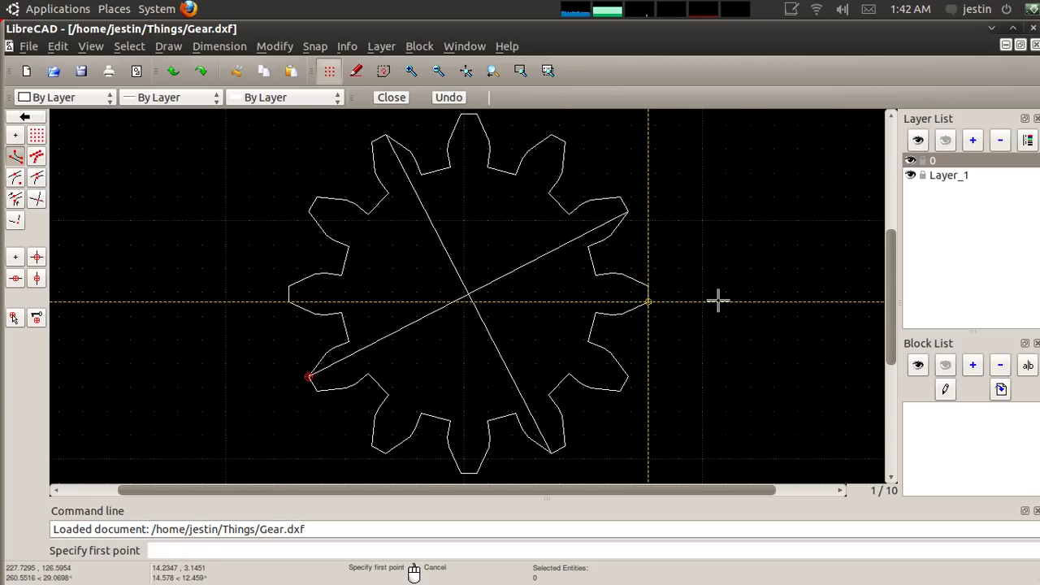
{"action": "right_click", "coordinate": [492, 300]}
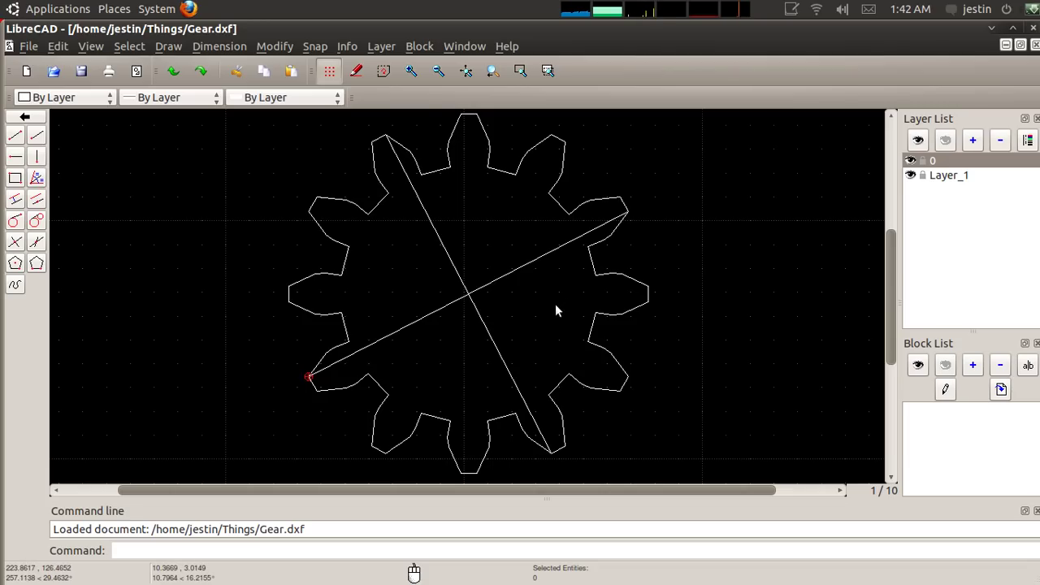
{"action": "scroll", "coordinate": [515, 300], "scroll_direction": "down", "scroll_amount": 3}
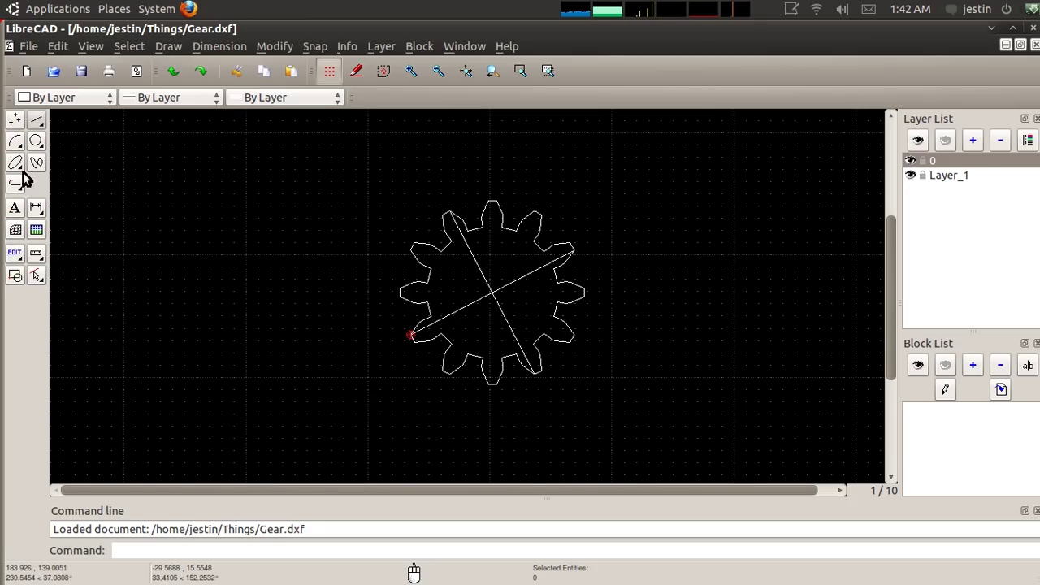
{"action": "left_click", "coordinate": [15, 254]}
{"action": "left_click", "coordinate": [14, 140]}
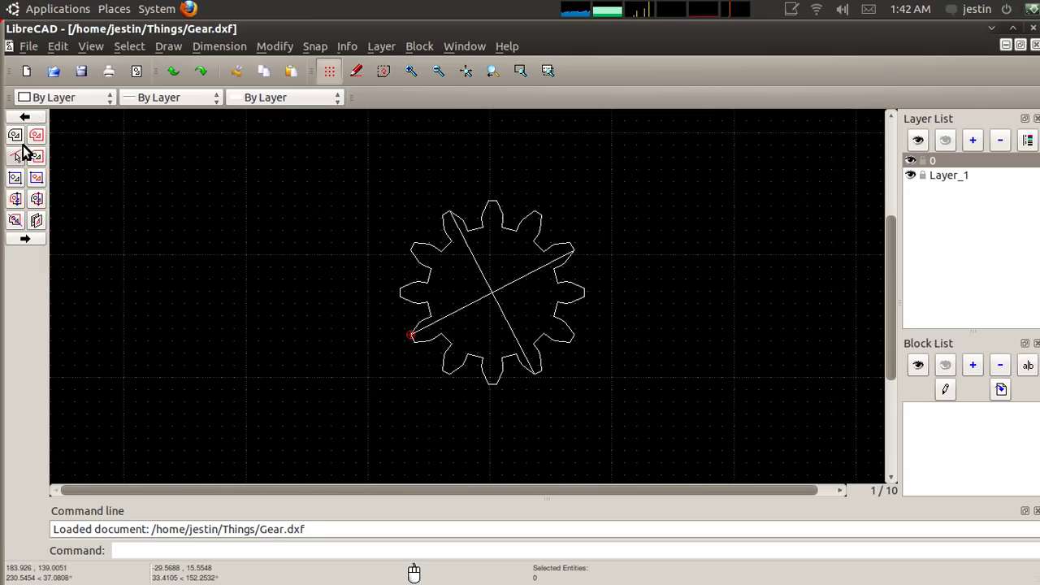
{"action": "left_click", "coordinate": [25, 238]}
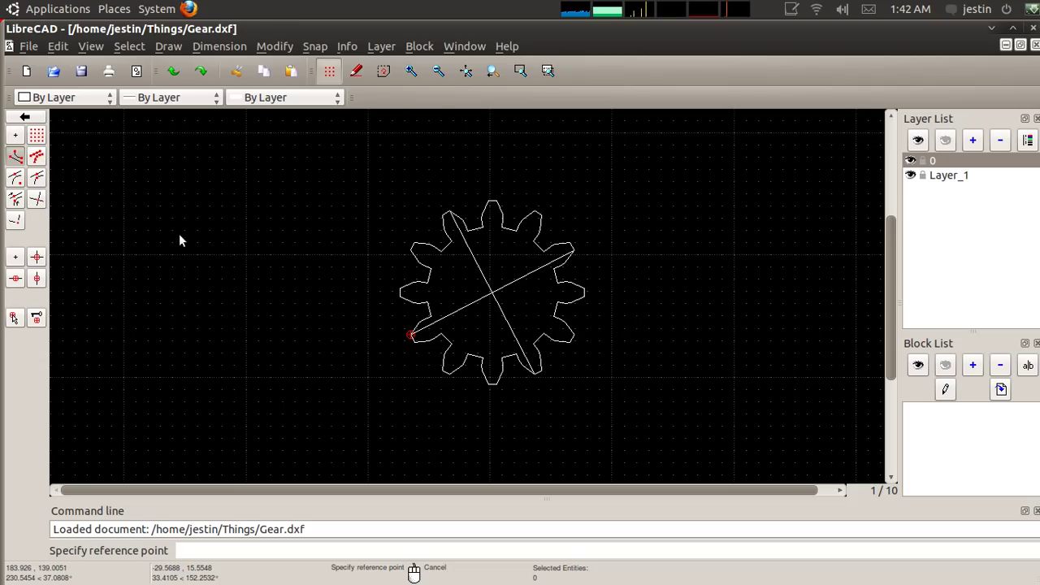
{"action": "left_click", "coordinate": [313, 45]}
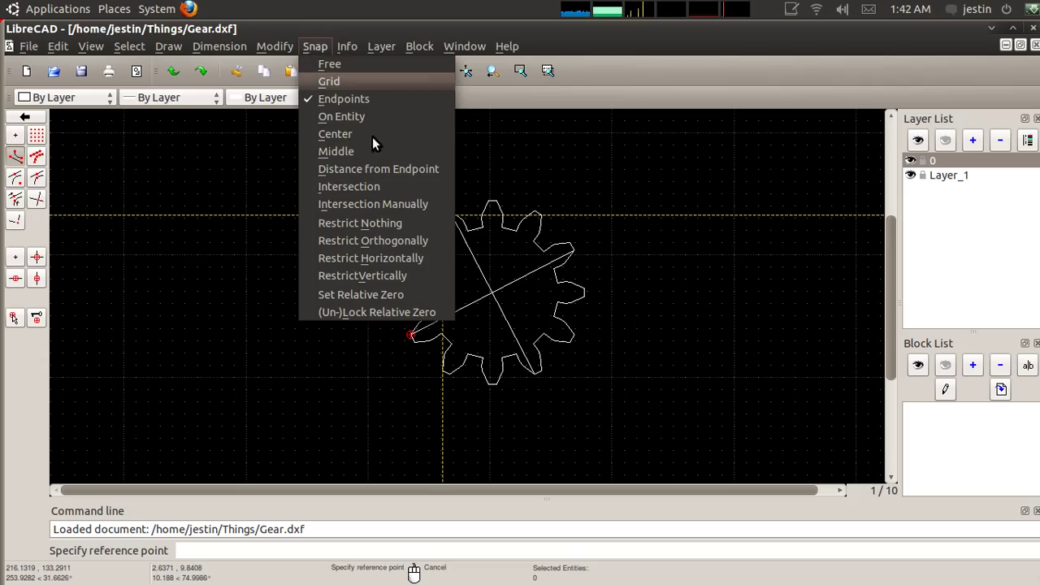
{"action": "left_click", "coordinate": [371, 186]}
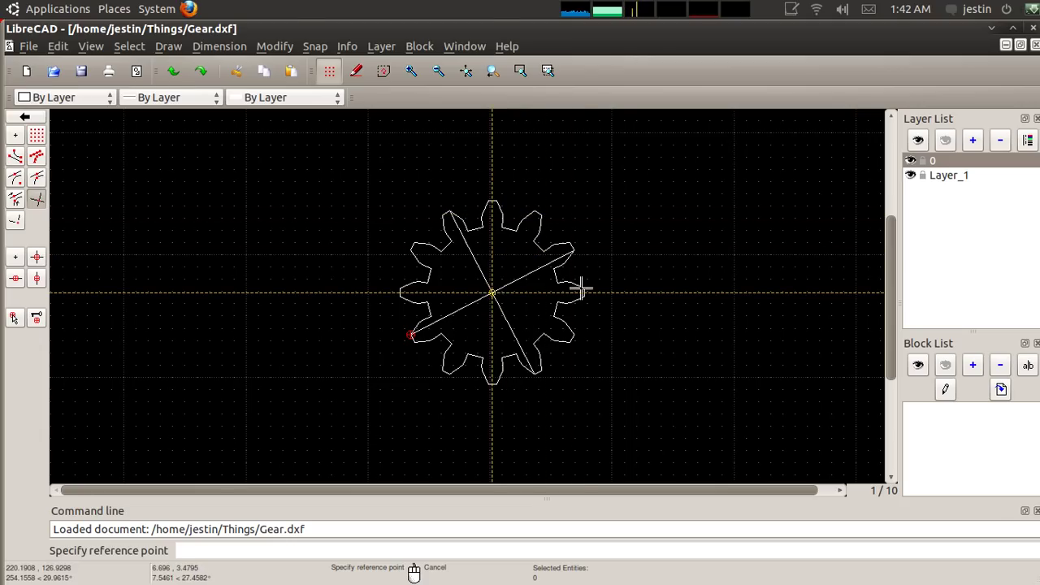
{"action": "left_click", "coordinate": [941, 175]}
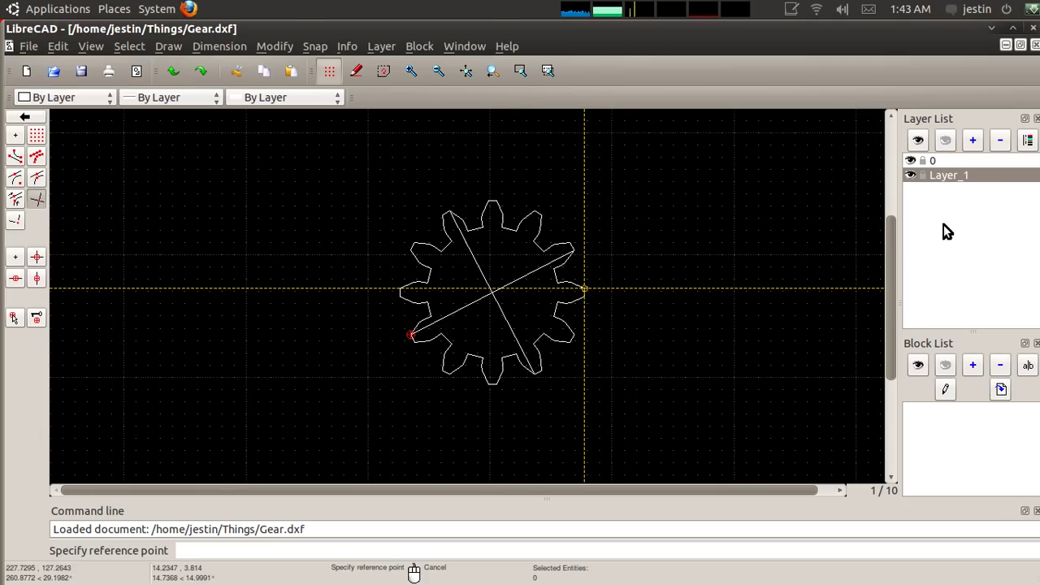
{"action": "left_click", "coordinate": [492, 293]}
{"action": "scroll", "coordinate": [414, 274], "scroll_direction": "down", "scroll_amount": 6}
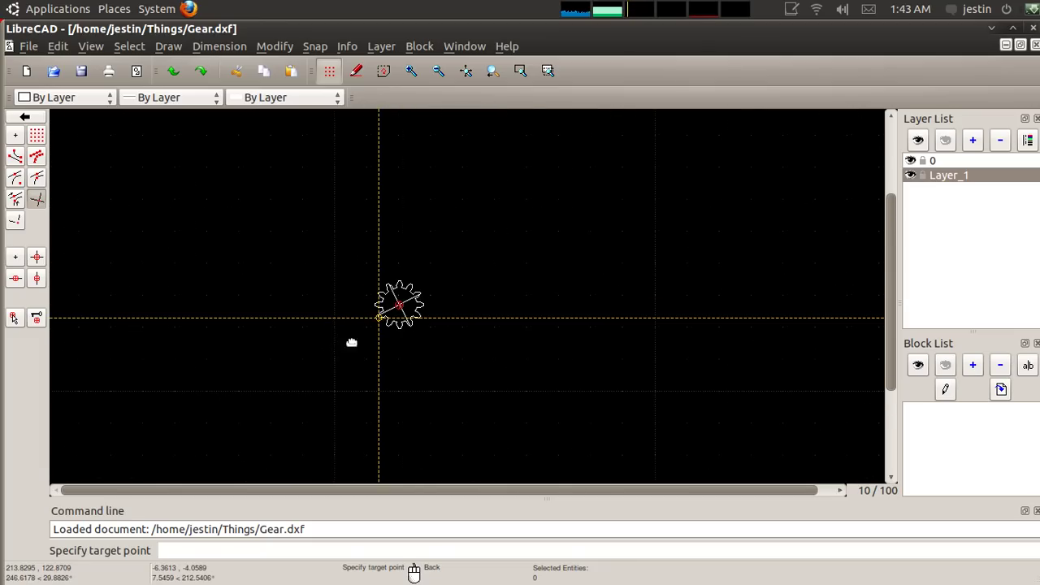
{"action": "middle_click_drag", "start_coordinate": [350, 344], "coordinate": [434, 290]}
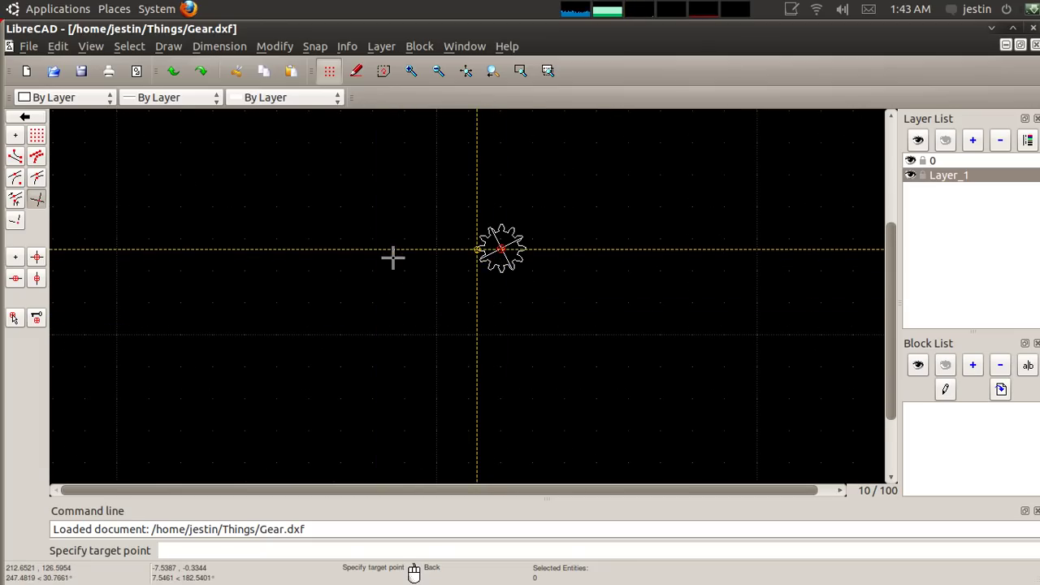
{"action": "left_click", "coordinate": [314, 49]}
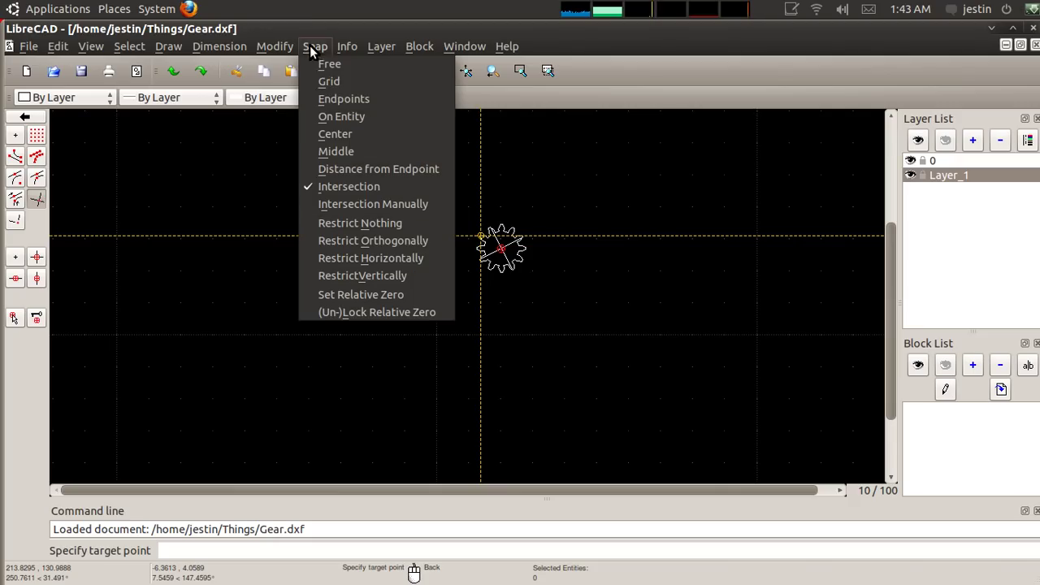
{"action": "left_click", "coordinate": [330, 81]}
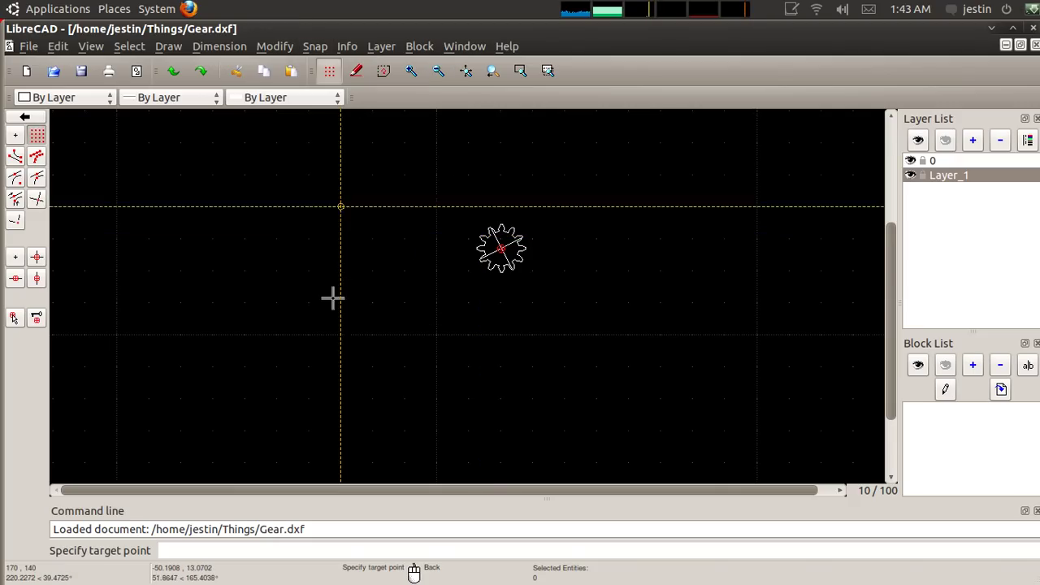
{"action": "middle_click_drag", "start_coordinate": [331, 297], "coordinate": [426, 255]}
{"action": "scroll", "coordinate": [348, 302], "scroll_direction": "down", "scroll_amount": 3}
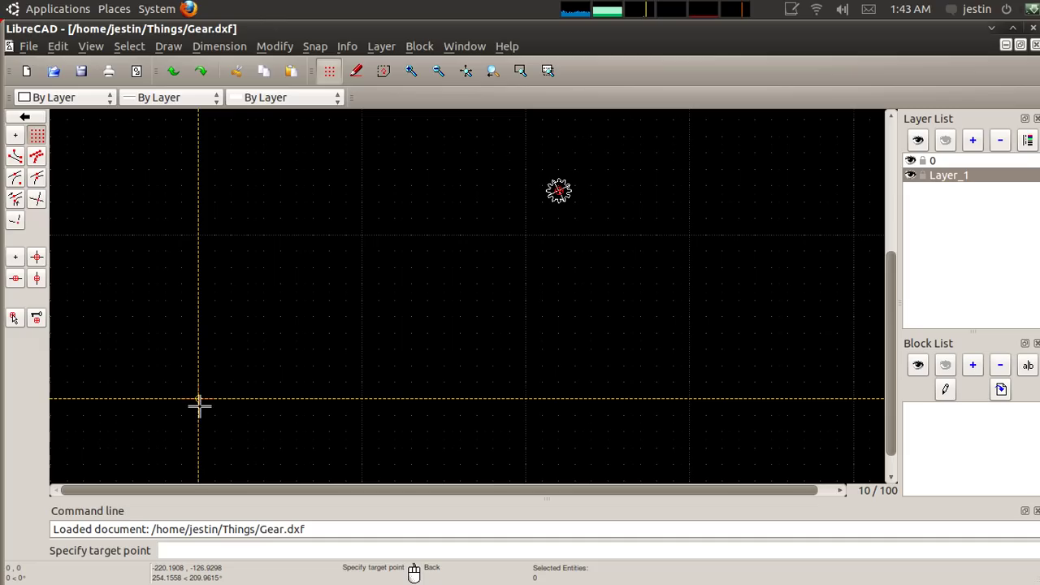
{"action": "left_click", "coordinate": [197, 399]}
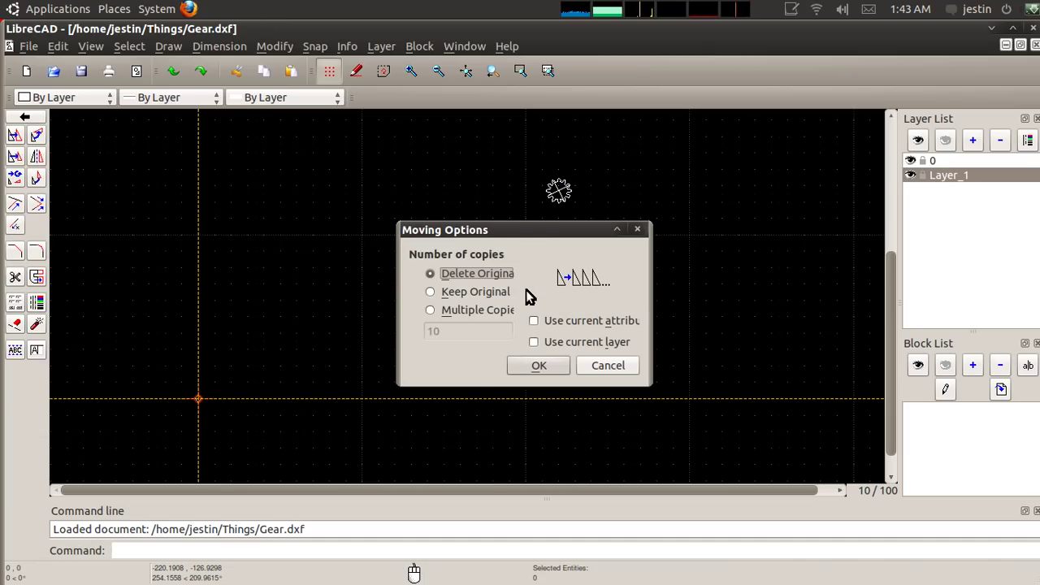
{"action": "left_click", "coordinate": [549, 370]}
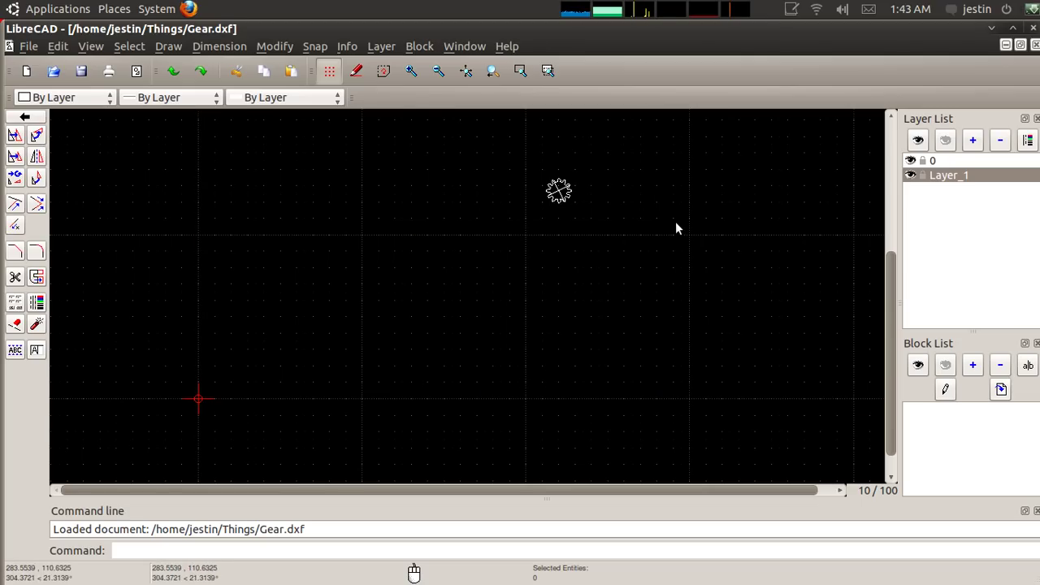
{"action": "scroll", "coordinate": [389, 312], "scroll_direction": "down", "scroll_amount": 1}
{"action": "scroll", "coordinate": [394, 317], "scroll_direction": "up", "scroll_amount": 1}
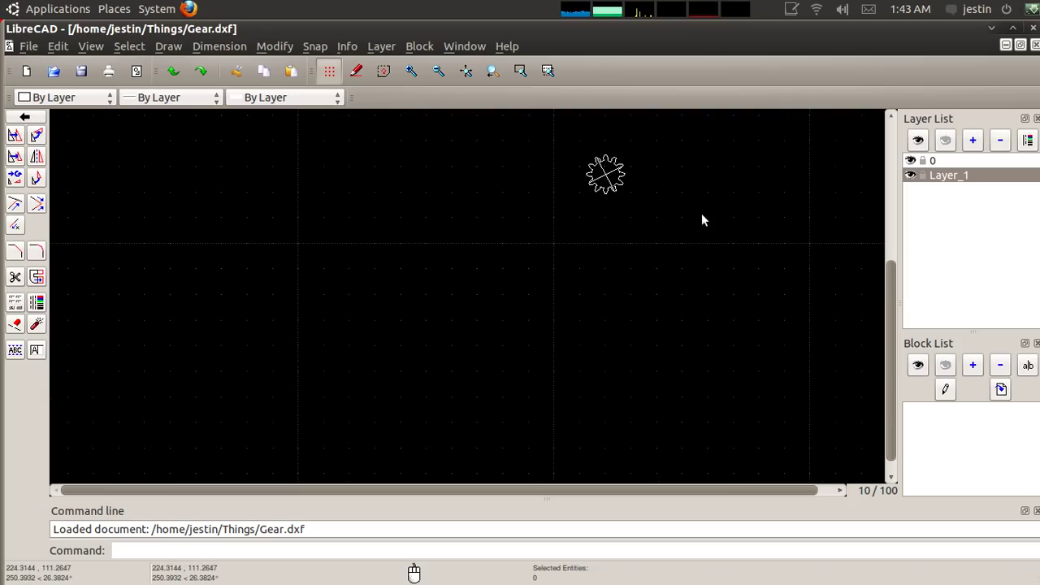
{"action": "scroll", "coordinate": [612, 253], "scroll_direction": "up", "scroll_amount": 2}
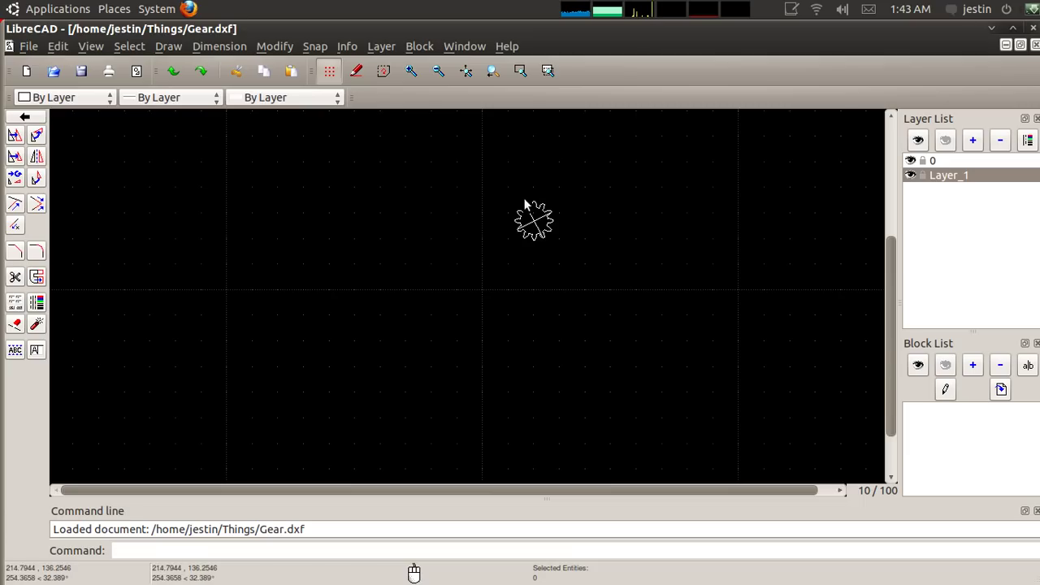
- Select the whole gear outline together with its diagonal lines
{"action": "right_click", "coordinate": [486, 195]}
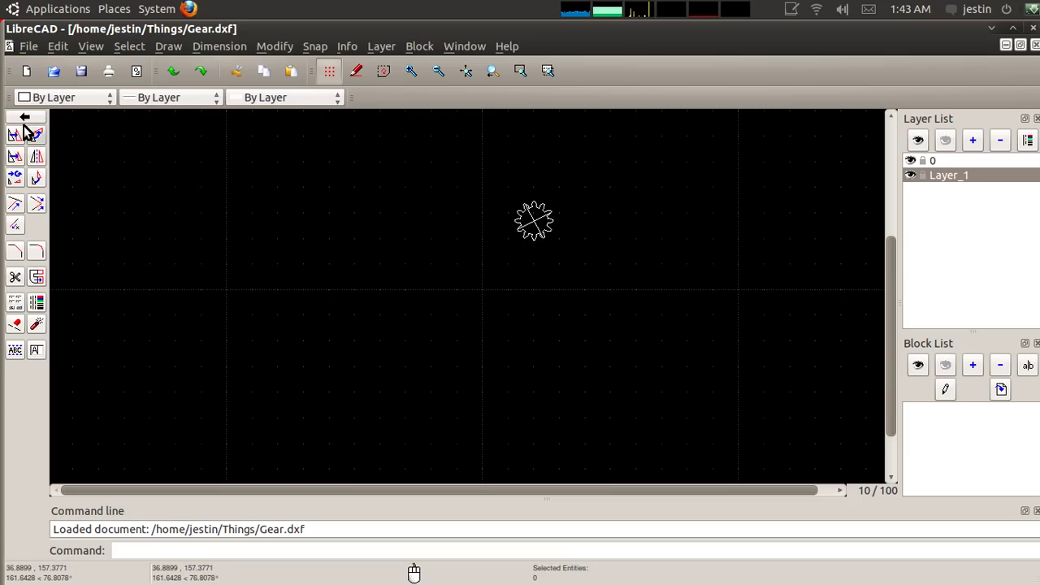
{"action": "left_click_drag", "start_coordinate": [514, 177], "coordinate": [593, 262]}
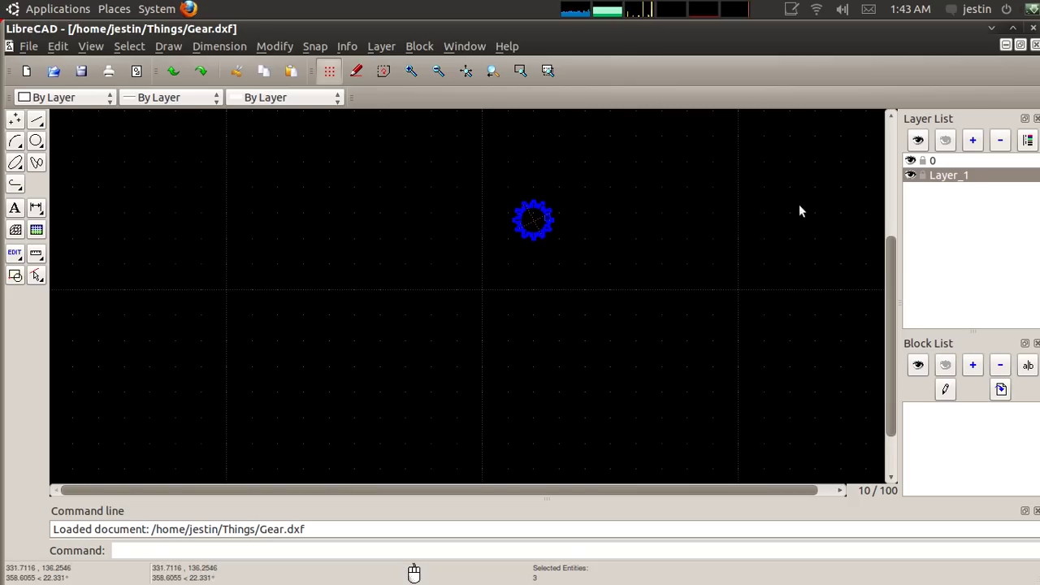
{"action": "scroll", "coordinate": [614, 225], "scroll_direction": "up", "scroll_amount": 3}
{"action": "middle_click_drag", "start_coordinate": [500, 236], "coordinate": [534, 281]}
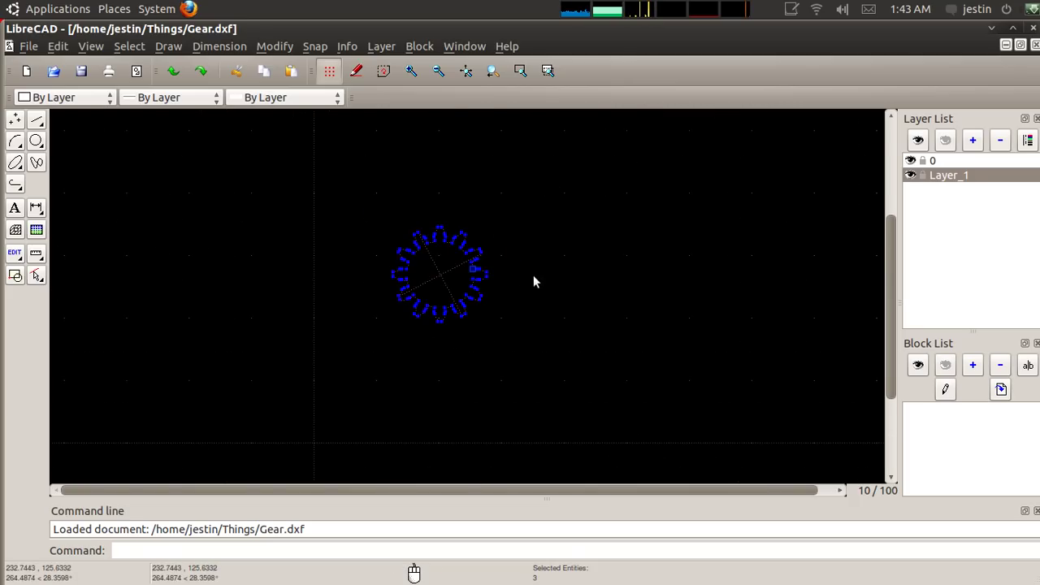
{"action": "scroll", "coordinate": [529, 270], "scroll_direction": "up", "scroll_amount": 1}
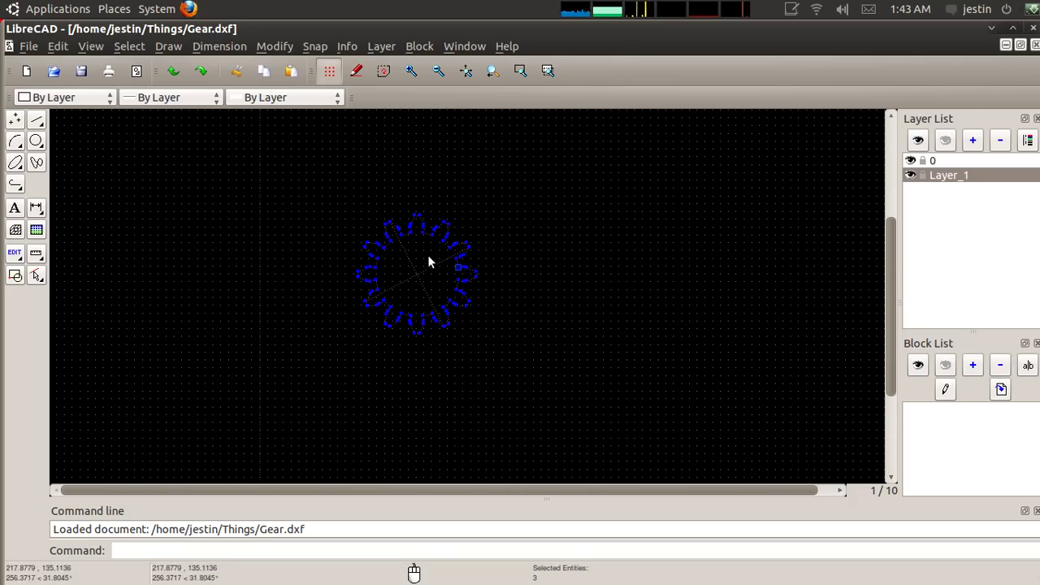
{"action": "scroll", "coordinate": [448, 269], "scroll_direction": "up", "scroll_amount": 3}
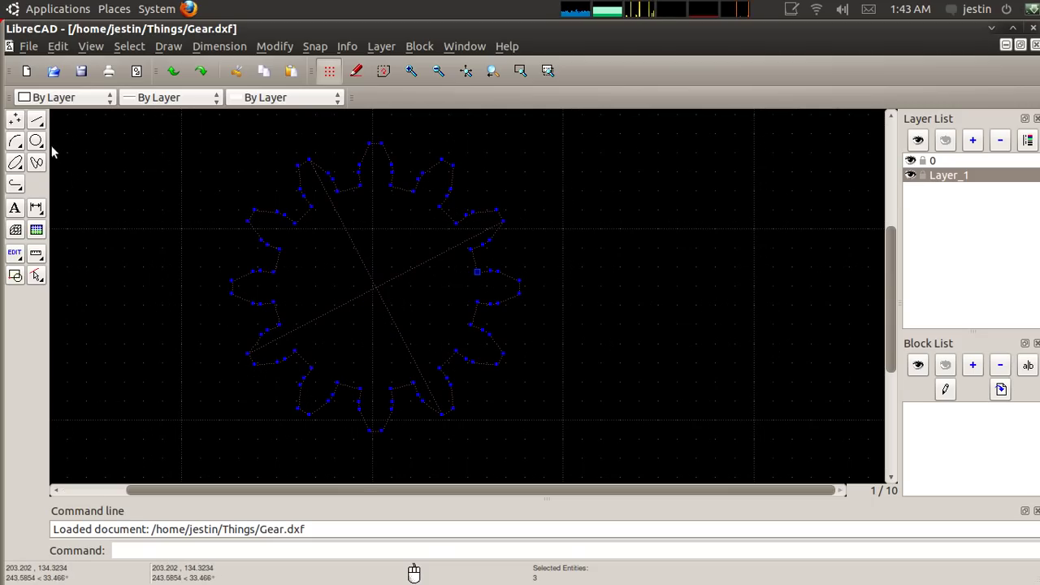
- Start the Move command on the selected gear and bring up the Snap options
{"action": "left_click", "coordinate": [37, 120]}
{"action": "right_click", "coordinate": [57, 112]}
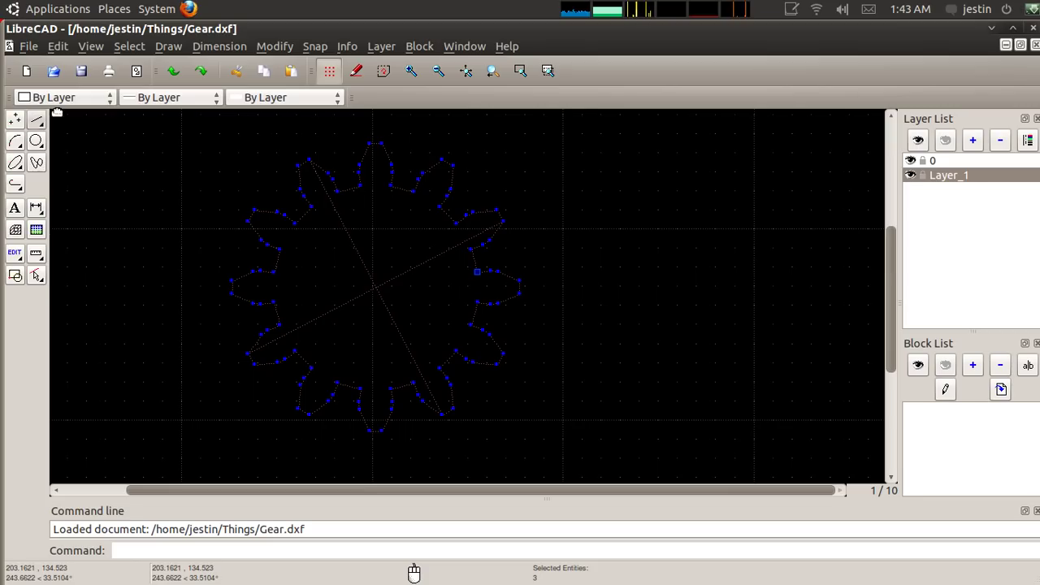
{"action": "left_click", "coordinate": [15, 254]}
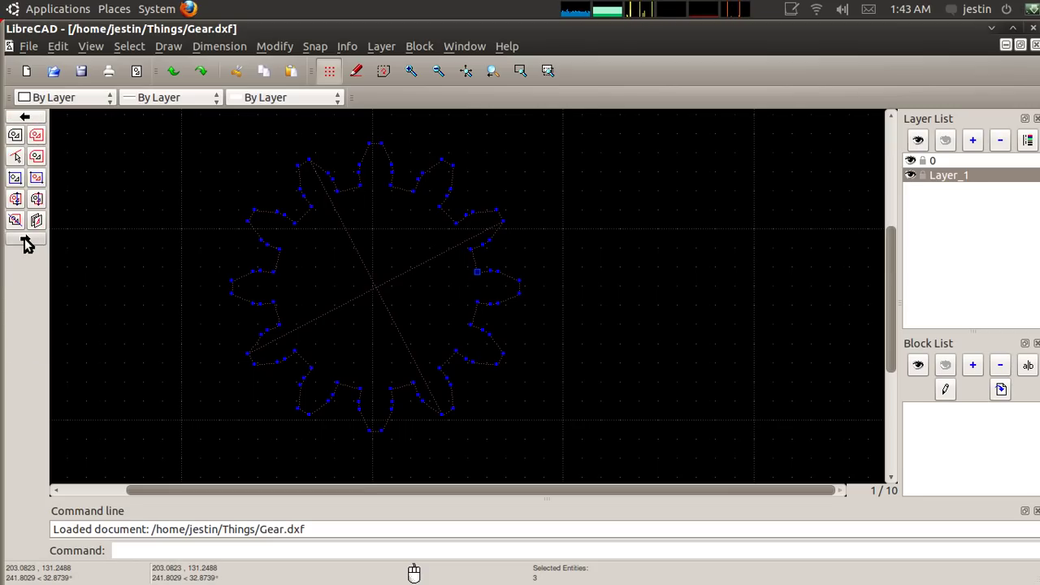
{"action": "left_click", "coordinate": [24, 242]}
{"action": "left_click", "coordinate": [314, 47]}
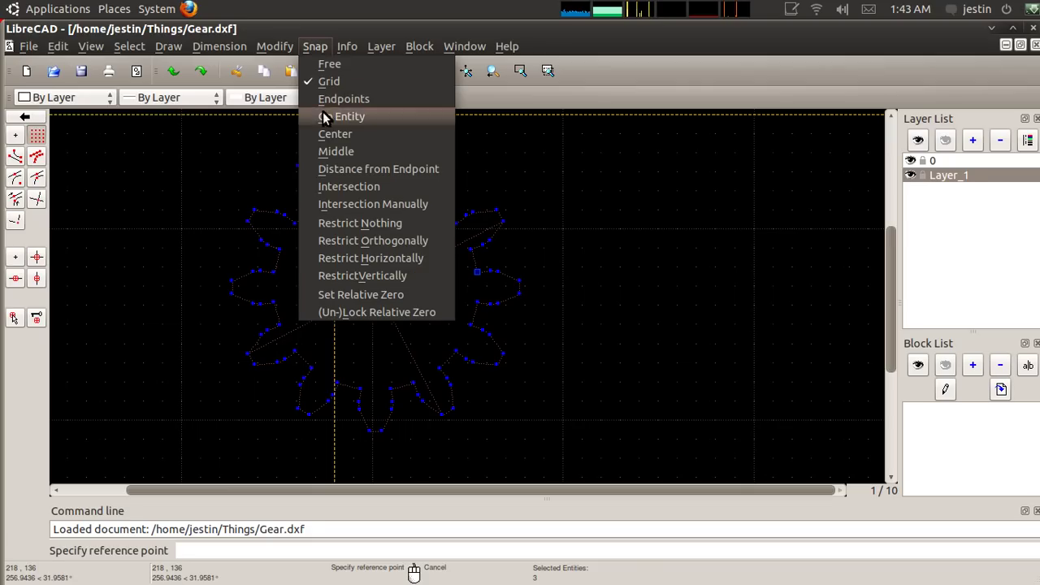
- Set the move's reference point at the diagonals' intersection, then switch to grid snapping
{"action": "left_click", "coordinate": [358, 187]}
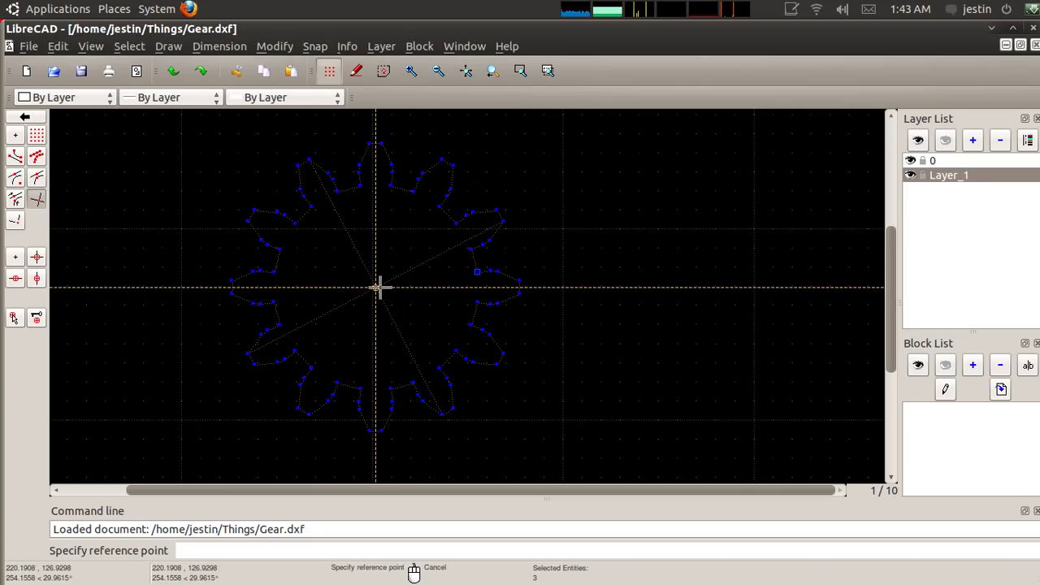
{"action": "left_click", "coordinate": [377, 286]}
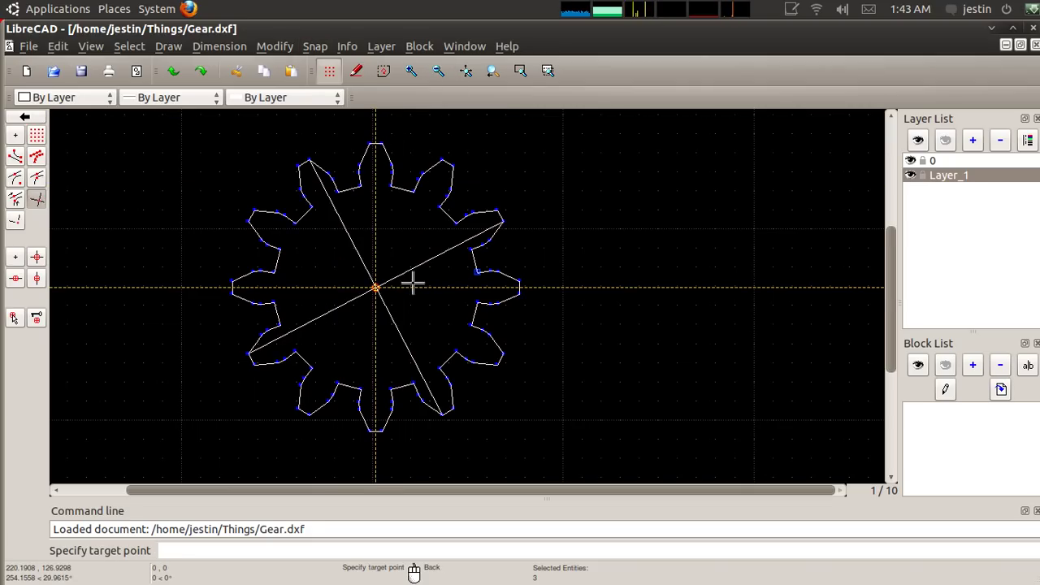
{"action": "left_click", "coordinate": [315, 47]}
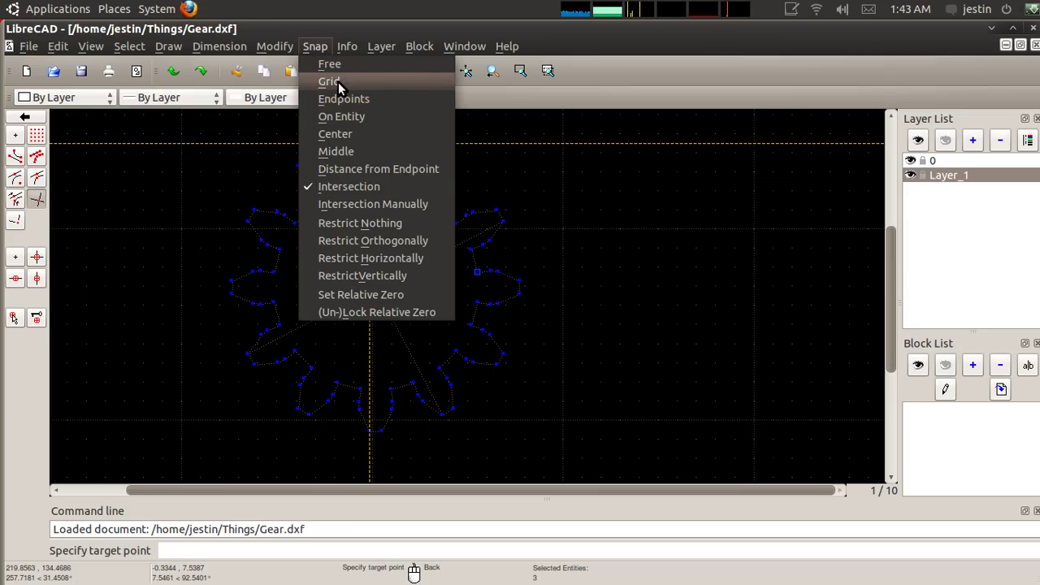
{"action": "left_click", "coordinate": [331, 82]}
- Place the gear centre on the origin with Delete Original, then deselect the gear
{"action": "scroll", "coordinate": [336, 233], "scroll_direction": "down", "scroll_amount": 5}
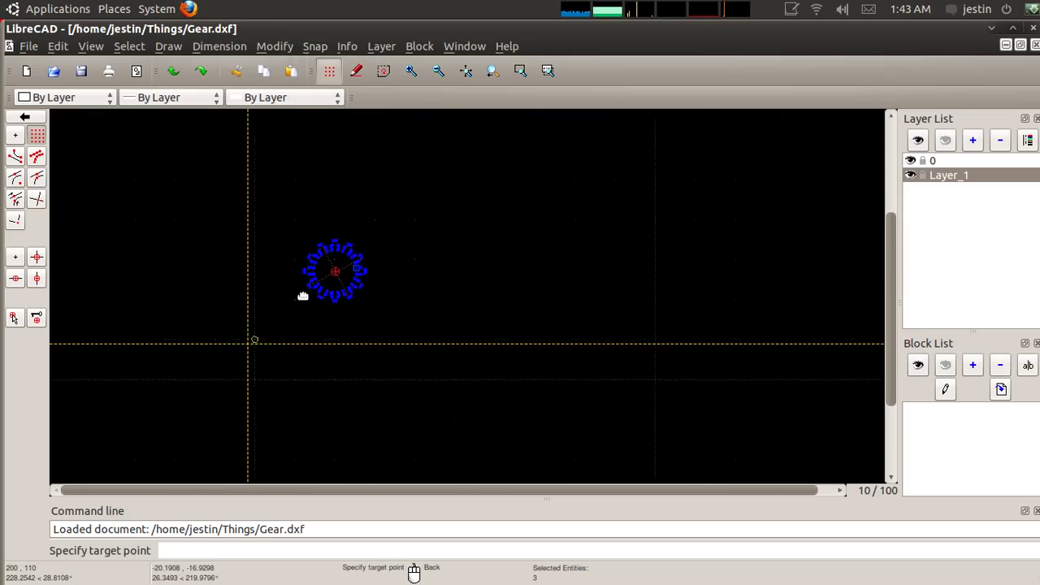
{"action": "middle_click_drag", "start_coordinate": [302, 296], "coordinate": [490, 169]}
{"action": "scroll", "coordinate": [332, 271], "scroll_direction": "down", "scroll_amount": 1}
{"action": "scroll", "coordinate": [233, 320], "scroll_direction": "down", "scroll_amount": 1}
{"action": "middle_click_drag", "start_coordinate": [281, 290], "coordinate": [542, 190]}
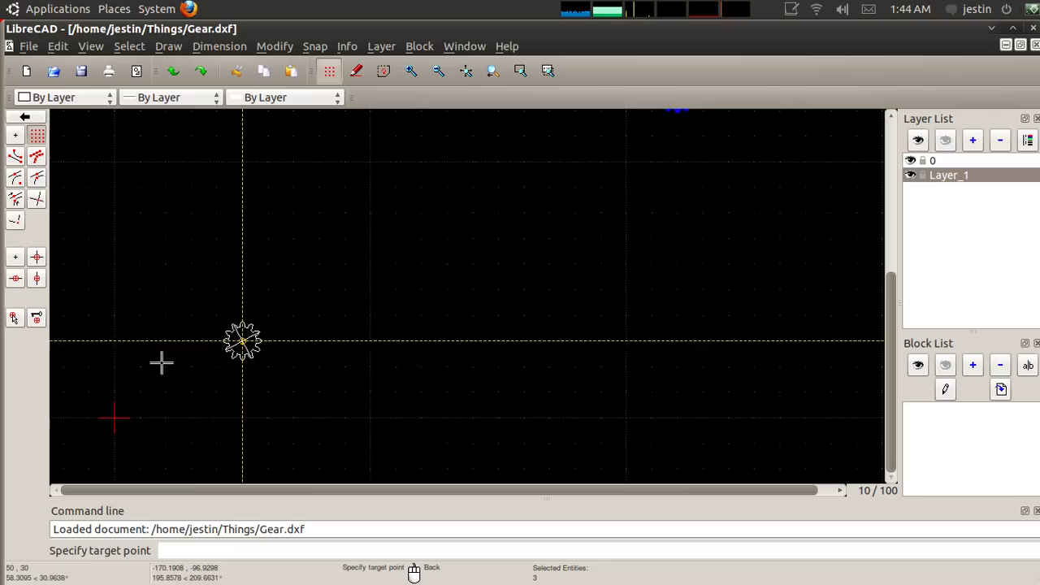
{"action": "middle_click_drag", "start_coordinate": [161, 363], "coordinate": [344, 258]}
{"action": "scroll", "coordinate": [288, 292], "scroll_direction": "up", "scroll_amount": 5}
{"action": "scroll", "coordinate": [332, 274], "scroll_direction": "up", "scroll_amount": 2}
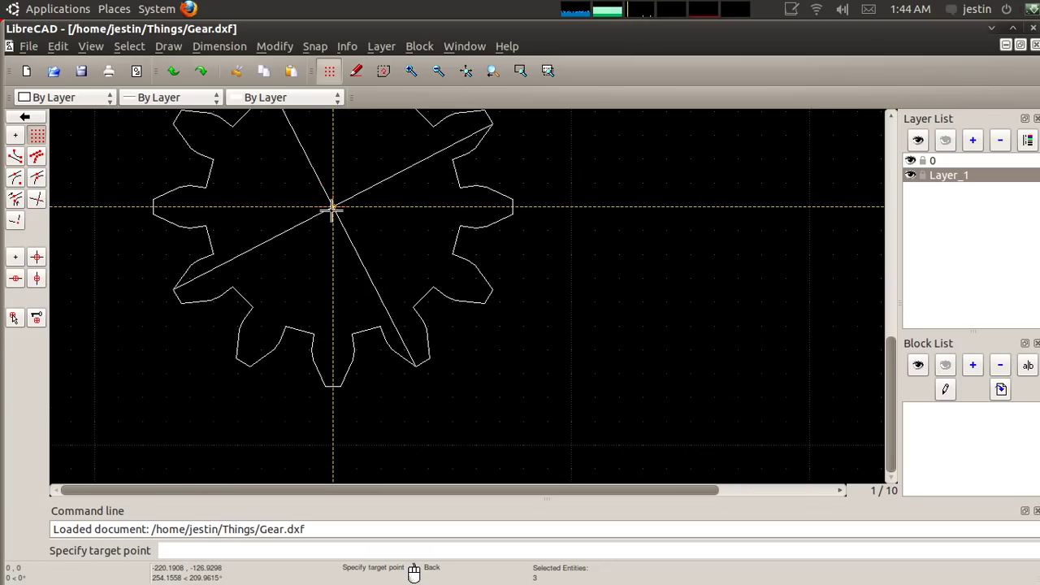
{"action": "left_click", "coordinate": [332, 209]}
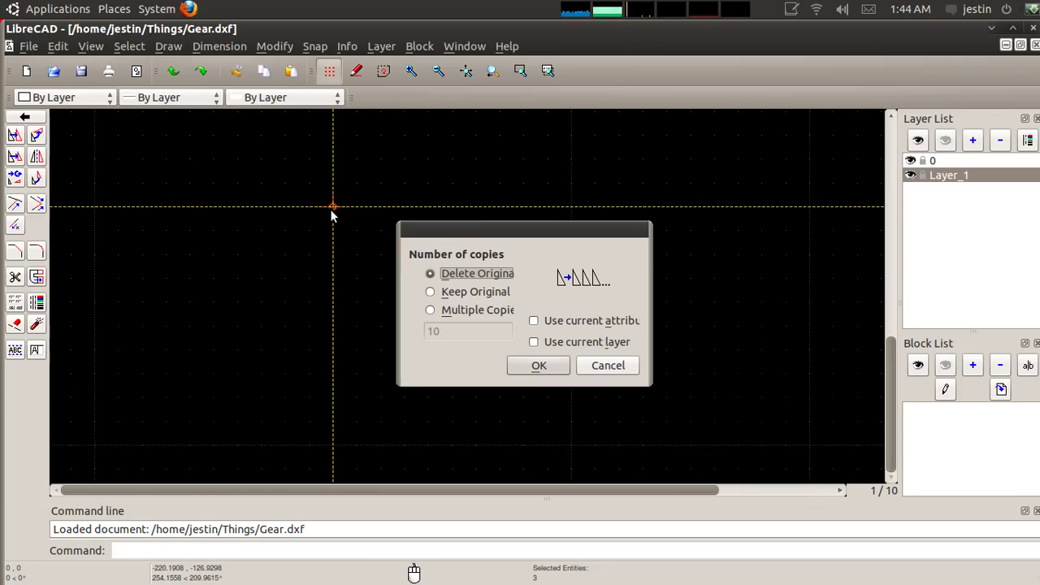
{"action": "left_click", "coordinate": [539, 366]}
{"action": "scroll", "coordinate": [546, 244], "scroll_direction": "down", "scroll_amount": 3}
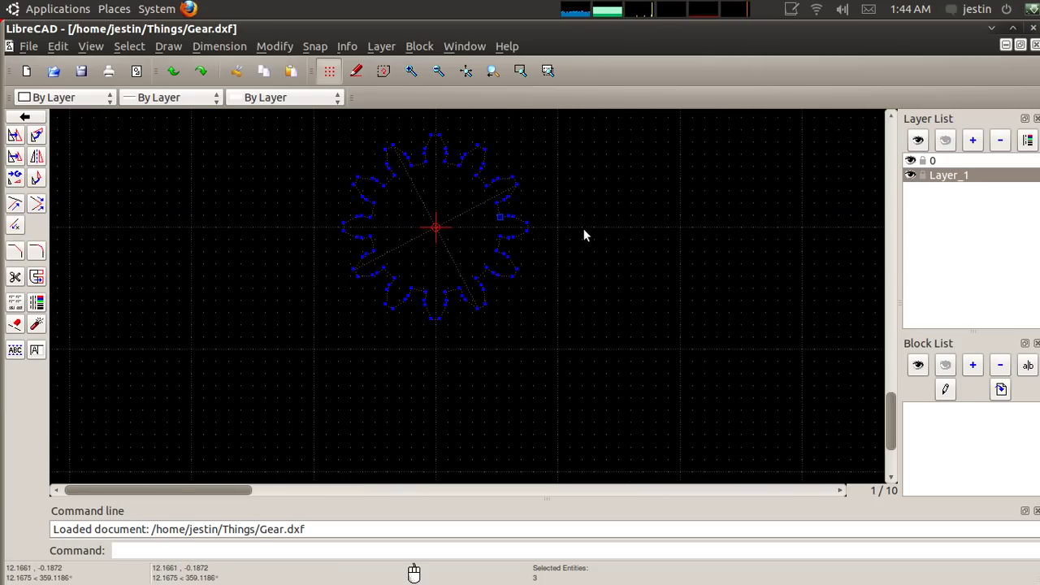
{"action": "left_click", "coordinate": [583, 230]}
- Hide layer 0 so the diagonal construction lines disappear
{"action": "scroll", "coordinate": [699, 220], "scroll_direction": "down", "scroll_amount": 2}
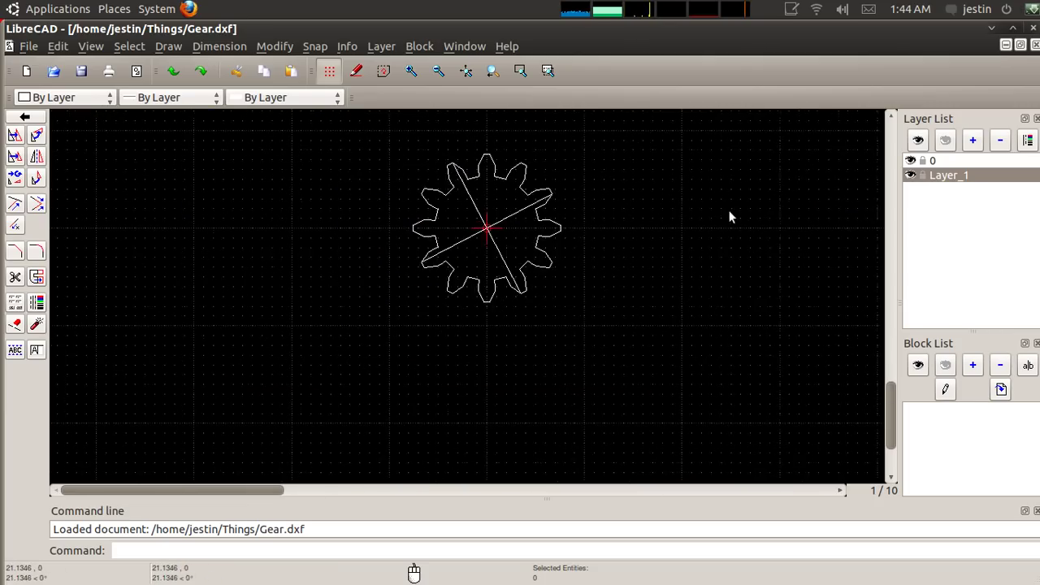
{"action": "left_click", "coordinate": [911, 160]}
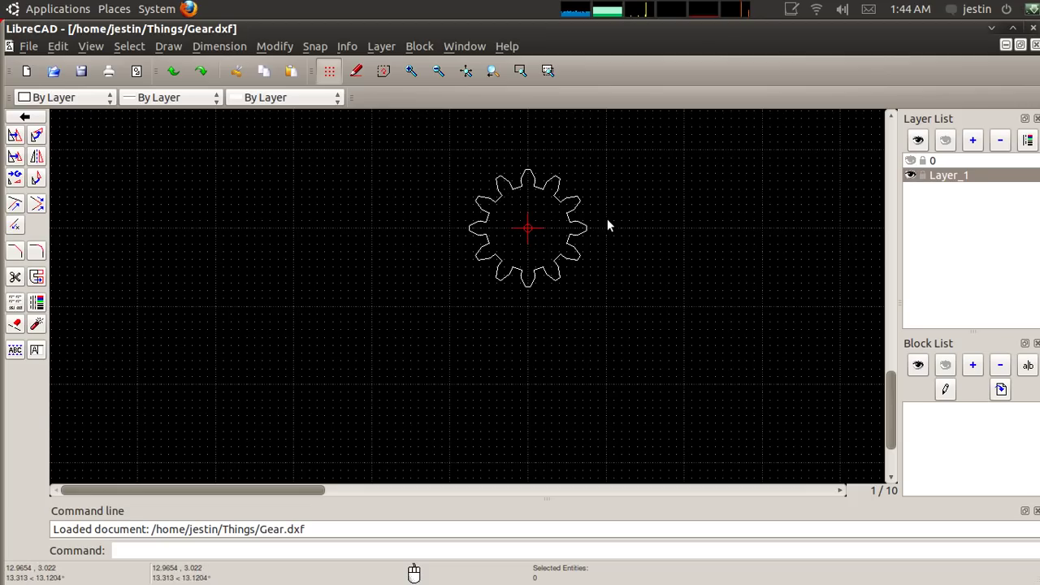
{"action": "scroll", "coordinate": [627, 235], "scroll_direction": "up", "scroll_amount": 3}
{"action": "middle_click_drag", "start_coordinate": [627, 235], "coordinate": [566, 267]}
- Save the centred gear drawing back to Gear.dxf
{"action": "scroll", "coordinate": [569, 271], "scroll_direction": "up", "scroll_amount": 1}
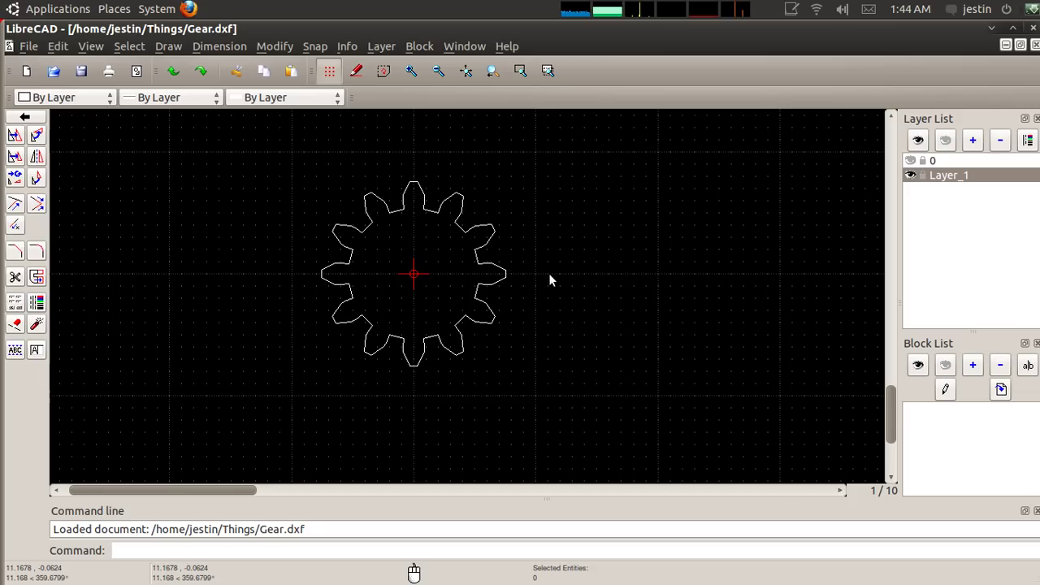
{"action": "left_click", "coordinate": [29, 47]}
{"action": "left_click", "coordinate": [42, 102]}
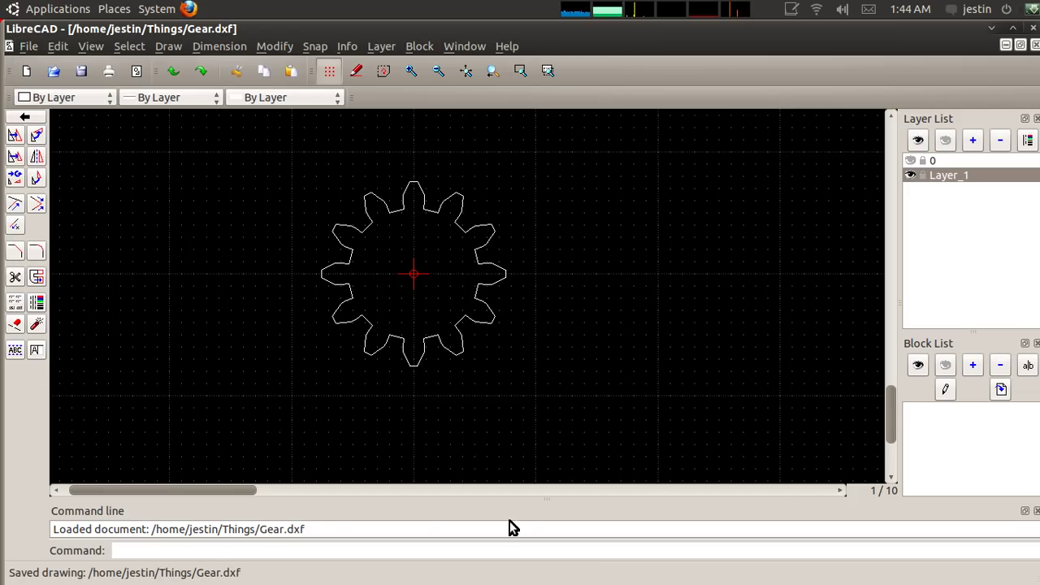
- Switch to OpenSCAD and check that gear.scad's linear_extrude line references Gear.dxf
{"action": "key", "text": "alt+Tab"}
{"action": "key", "text": "alt+Tab"}
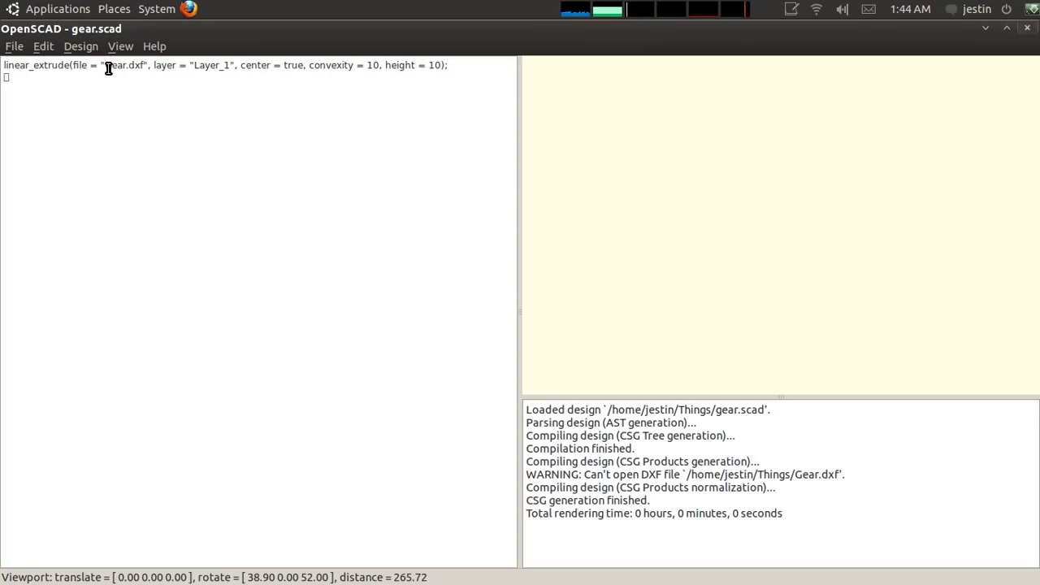
{"action": "left_click_drag", "start_coordinate": [105, 67], "coordinate": [144, 67]}
{"action": "left_click", "coordinate": [198, 68]}
- Reload the gear.scad preview and orbit the extruded toothed gear to inspect it from several sides
{"action": "key", "text": "F4"}
{"action": "scroll", "coordinate": [738, 251], "scroll_direction": "up", "scroll_amount": 2}
{"action": "scroll", "coordinate": [738, 248], "scroll_direction": "up", "scroll_amount": 2}
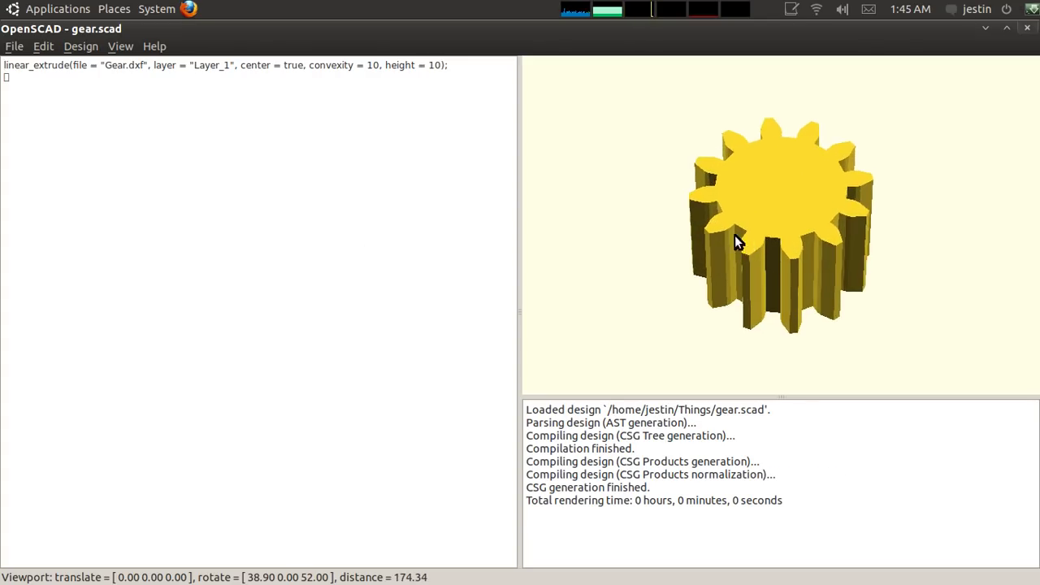
{"action": "left_click_drag", "start_coordinate": [736, 239], "coordinate": [857, 252]}
{"action": "scroll", "coordinate": [738, 242], "scroll_direction": "down", "scroll_amount": 2}
{"action": "scroll", "coordinate": [737, 244], "scroll_direction": "down", "scroll_amount": 3}
{"action": "scroll", "coordinate": [793, 252], "scroll_direction": "up", "scroll_amount": 4}
{"action": "scroll", "coordinate": [792, 246], "scroll_direction": "up", "scroll_amount": 3}
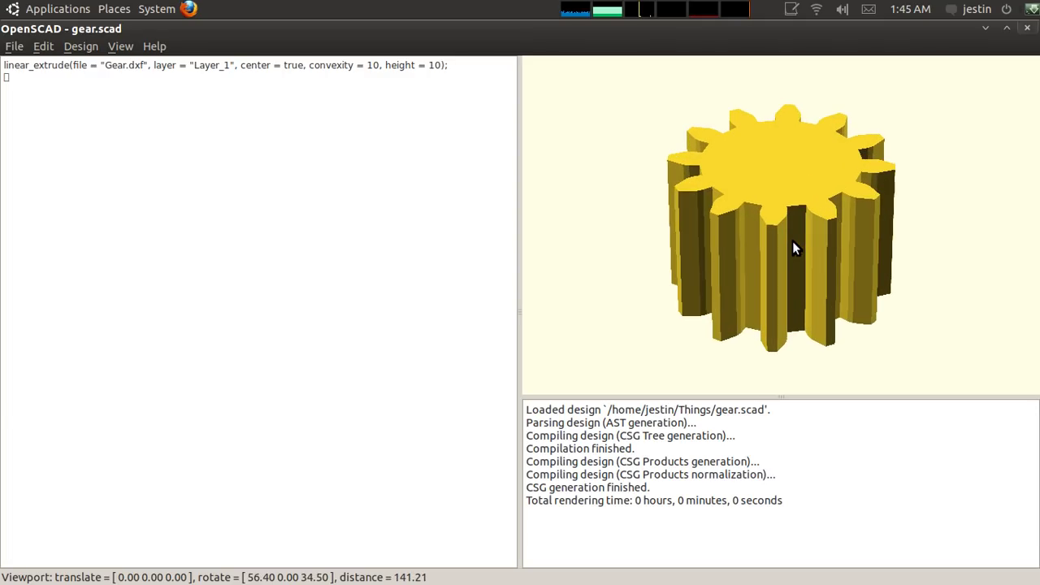
{"action": "left_click_drag", "start_coordinate": [782, 250], "coordinate": [758, 223]}
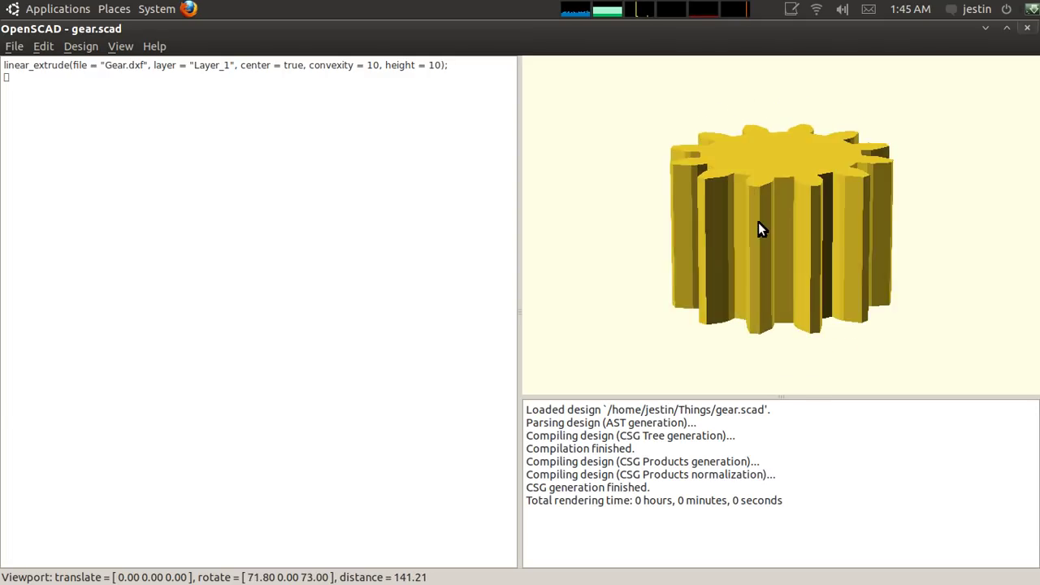
{"action": "scroll", "coordinate": [759, 231], "scroll_direction": "down", "scroll_amount": 2}
{"action": "scroll", "coordinate": [764, 231], "scroll_direction": "up", "scroll_amount": 1}
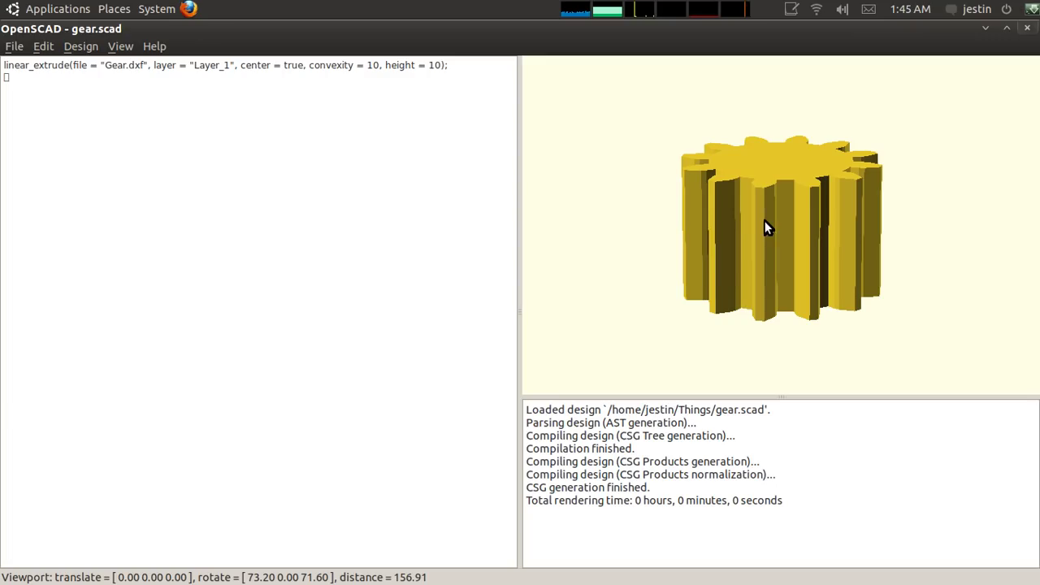
{"action": "left_click", "coordinate": [251, 65]}
- Wrap the linear_extrude statement in a difference() block, indenting the extrude line
{"action": "key", "text": "Return"}
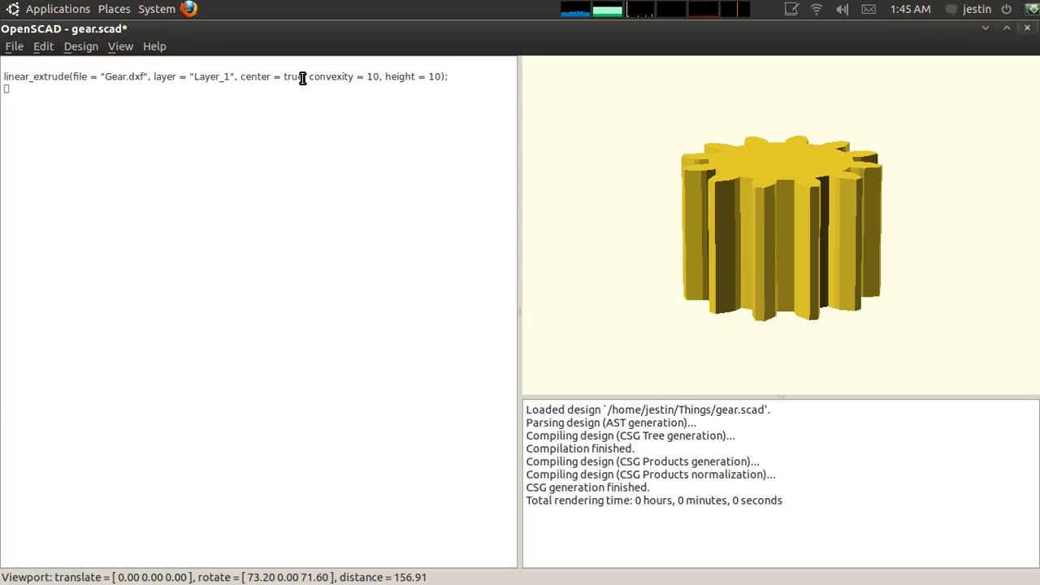
{"action": "key", "text": "Return"}
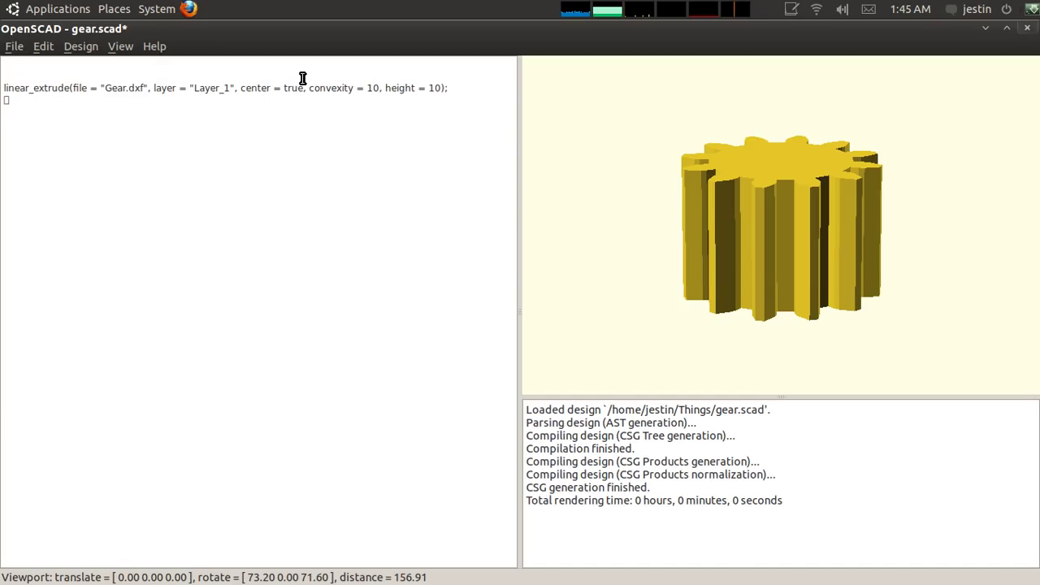
{"action": "type", "text": "differnec"}
{"action": "key", "text": "BackSpace"}
{"action": "type", "text": "ence()"}
{"action": "key", "text": "Return"}
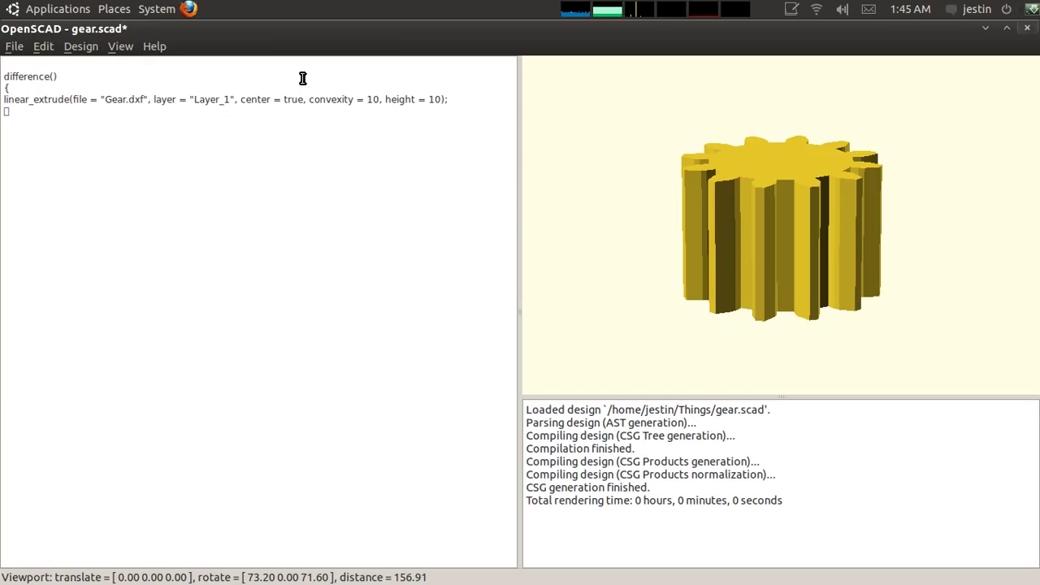
{"action": "key", "text": "Tab"}
{"action": "key", "text": "BackSpace"}
{"action": "key", "text": "Home"}
{"action": "key", "text": "Tab"}
{"action": "key", "text": "End"}
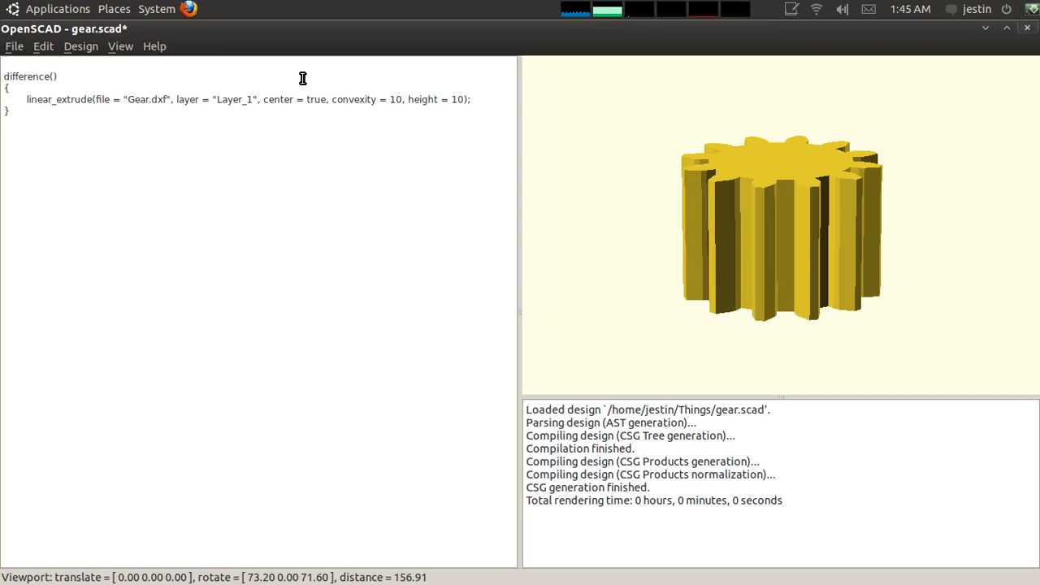
- Add cylinder(r=2, h=11, center=true) below the extrude and save the script
{"action": "key", "text": "Return"}
{"action": "type", "text": "cylinder"}
{"action": "type", "text": "("}
{"action": "type", "text": "r2"}
{"action": "type", "text": "2"}
{"action": "type", "text": "11,"}
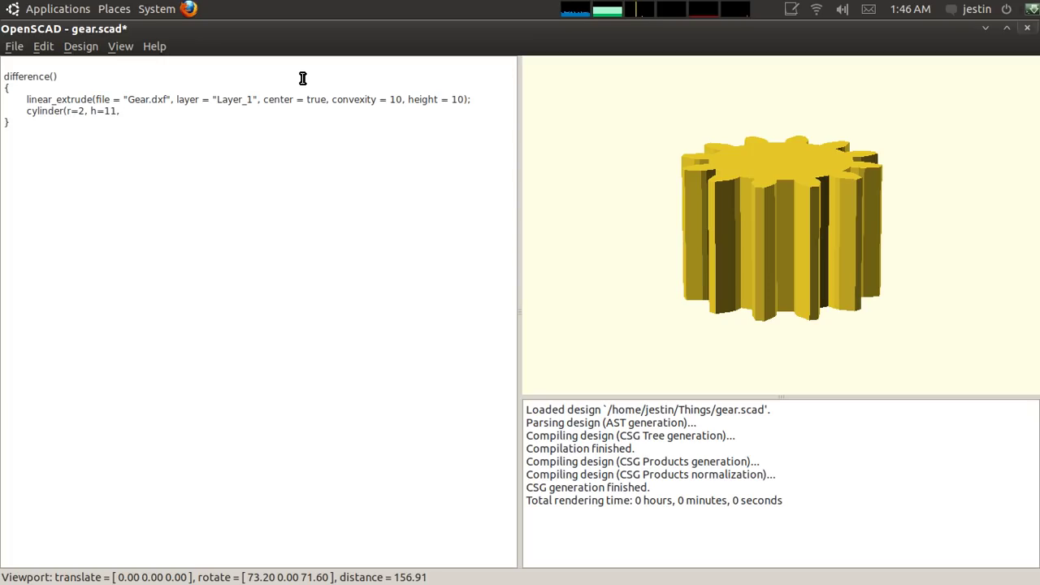
{"action": "type", "text": "center=true);"}
{"action": "key", "text": "ctrl+s"}
- Re-render the gear and orbit it to look into the centre hole
{"action": "key", "text": "F5"}
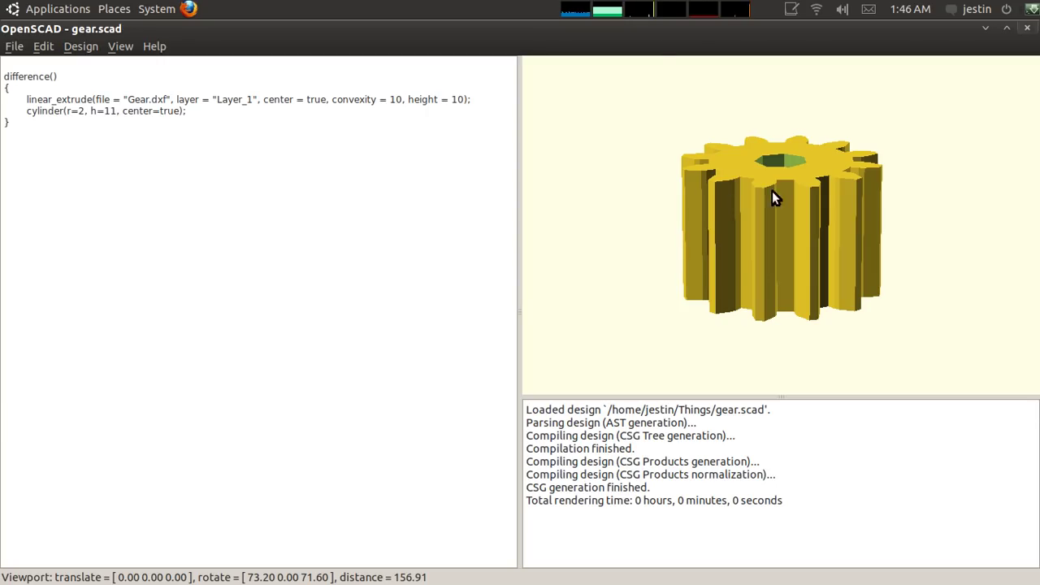
{"action": "left_click_drag", "start_coordinate": [772, 195], "coordinate": [628, 194]}
{"action": "scroll", "coordinate": [784, 250], "scroll_direction": "up", "scroll_amount": 4}
- Add $fn=6 to the cylinder for a hexagonal hole, fix the line-end syntax error, and save
{"action": "left_click", "coordinate": [181, 111]}
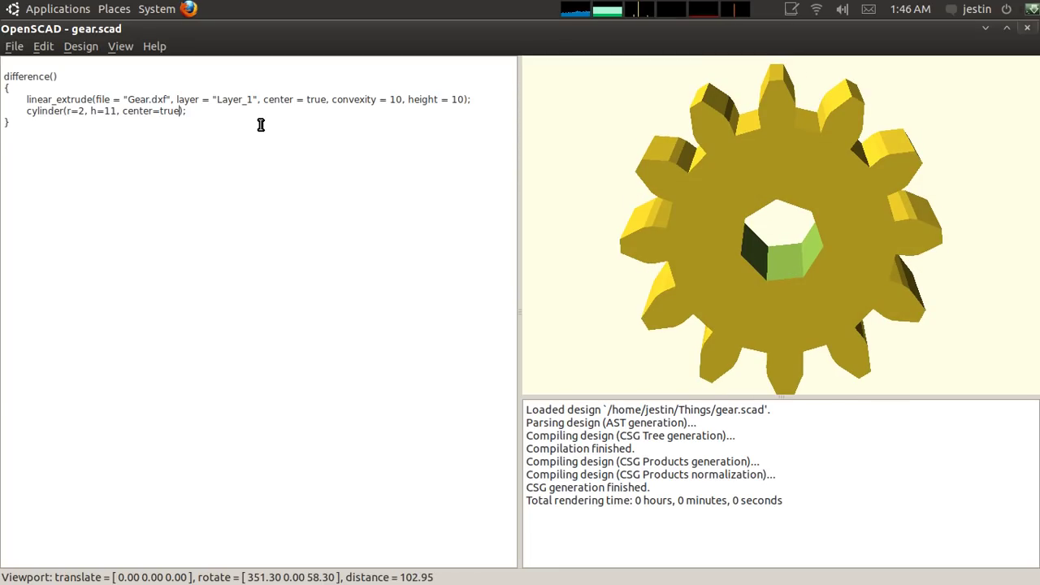
{"action": "type", "text": ", $fn=6"}
{"action": "key", "text": "ctrl+s"}
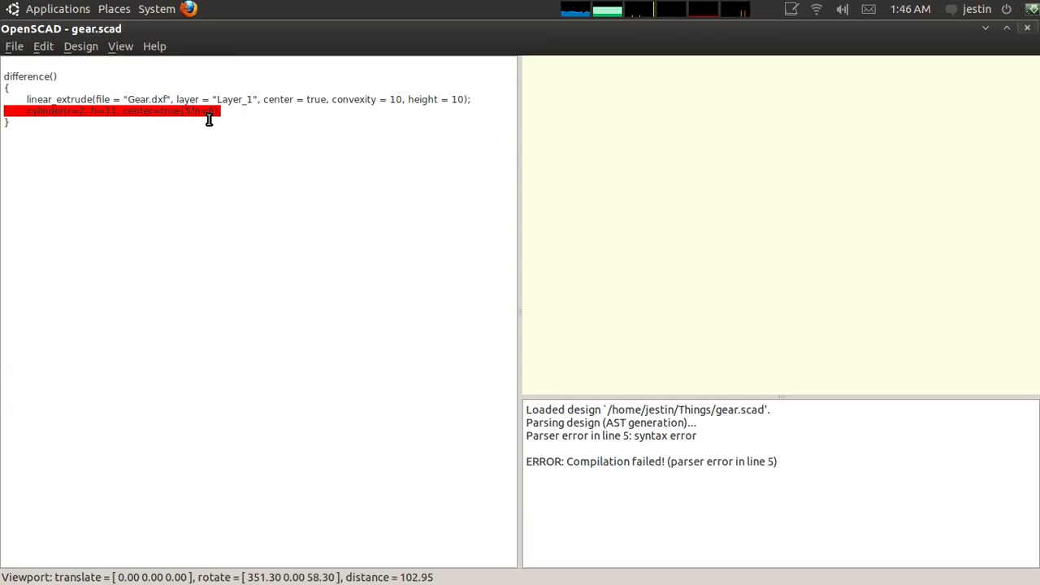
{"action": "left_click", "coordinate": [209, 119]}
{"action": "key", "text": "BackSpace"}
{"action": "key", "text": "ctrl+s"}
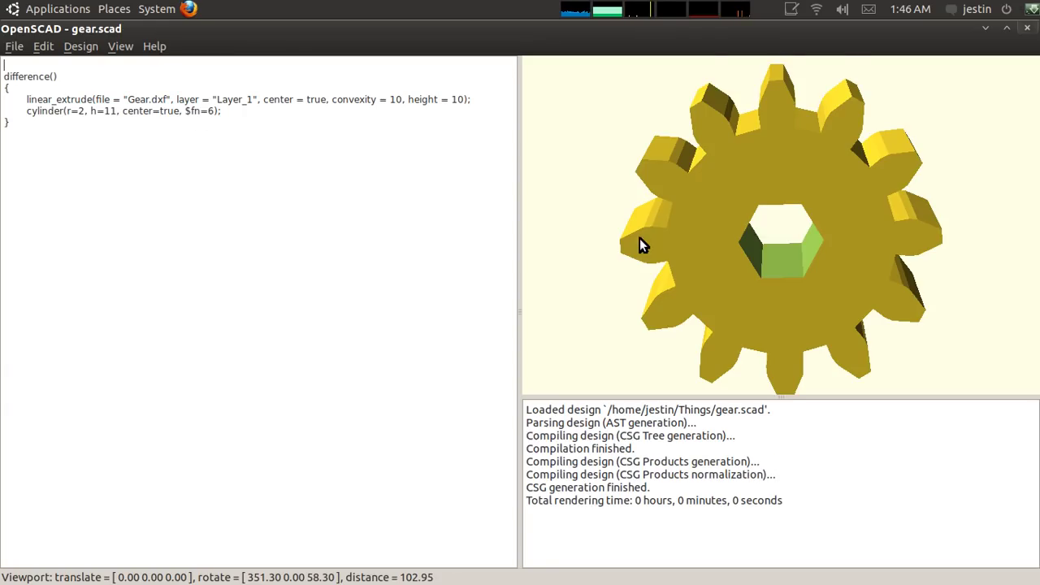
{"action": "left_click_drag", "start_coordinate": [759, 203], "coordinate": [843, 226]}
{"action": "scroll", "coordinate": [768, 203], "scroll_direction": "up", "scroll_amount": 1}
{"action": "scroll", "coordinate": [766, 209], "scroll_direction": "down", "scroll_amount": 3}
{"action": "scroll", "coordinate": [817, 223], "scroll_direction": "down", "scroll_amount": 3}
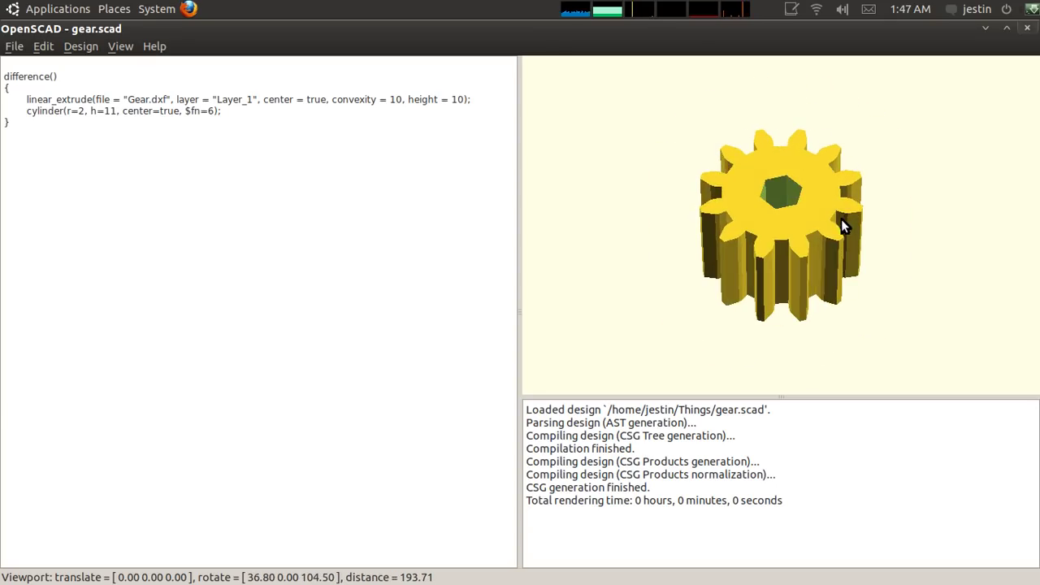